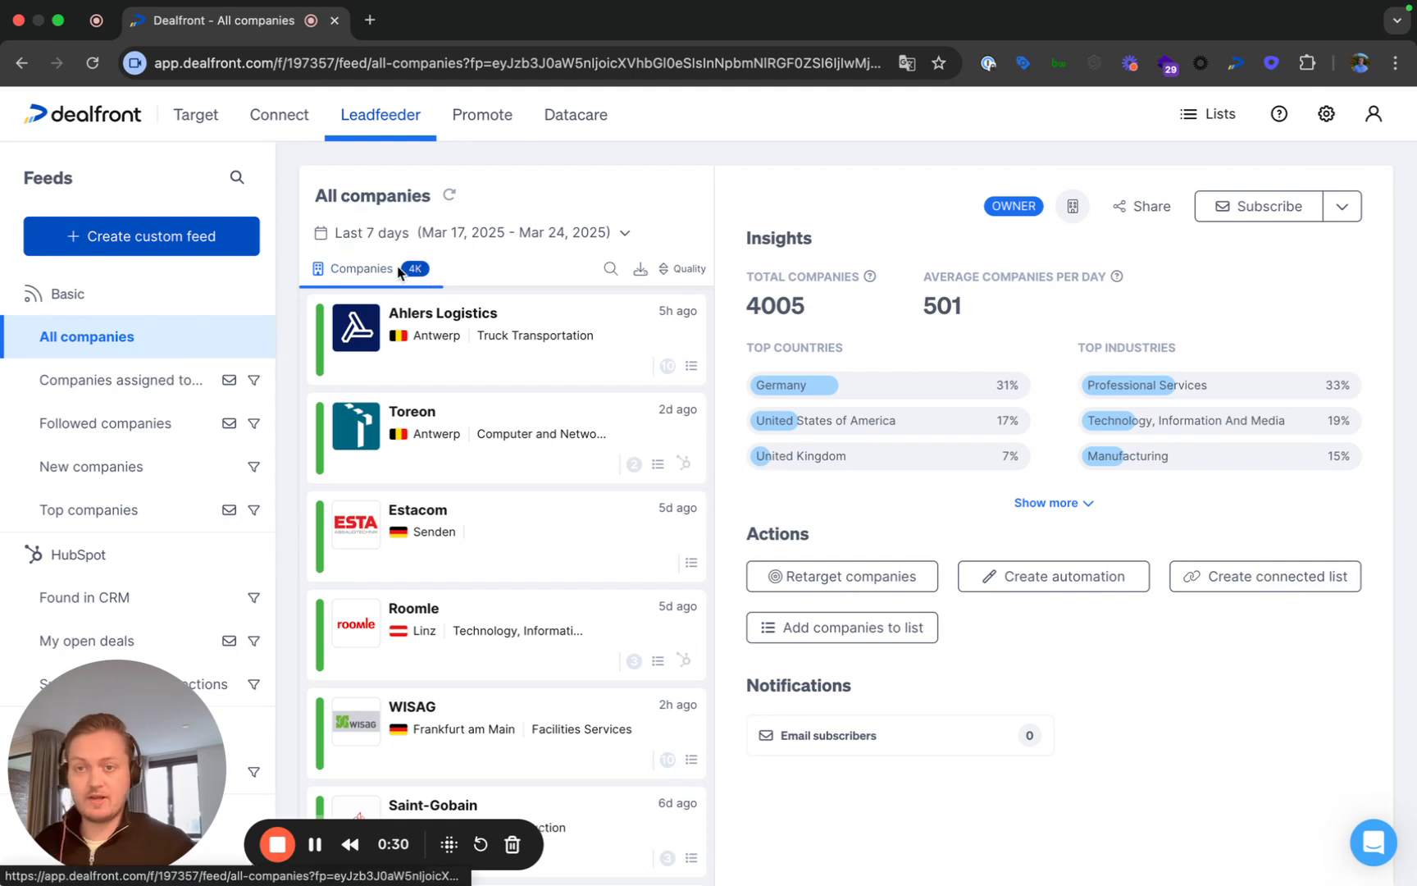
Step: Start a new custom feed and add a company info filter for an employee count of at least 51
{"action": "left_click", "coordinate": [155, 238]}
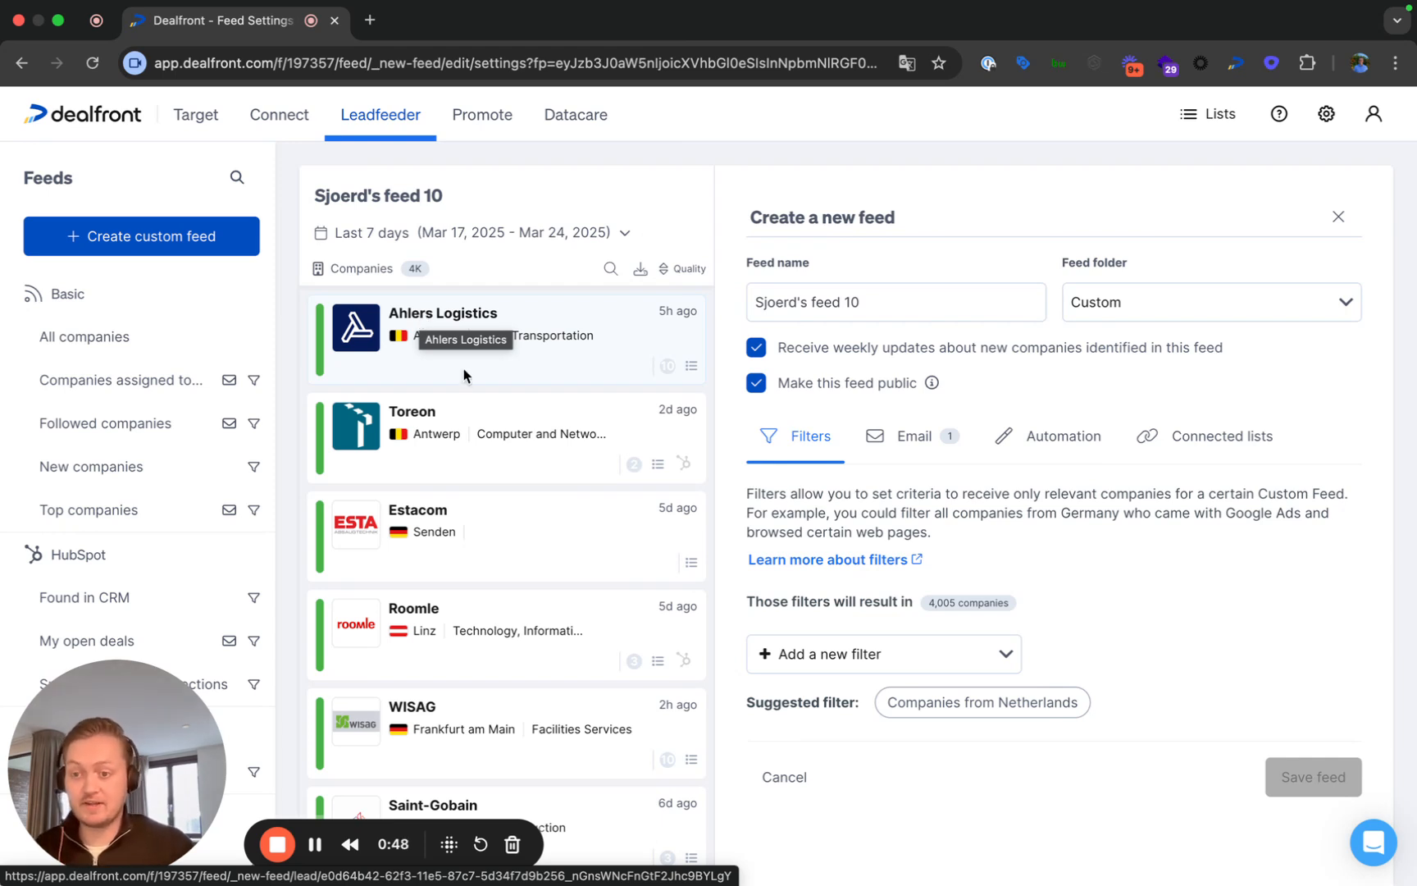
{"action": "left_click", "coordinate": [875, 654]}
{"action": "scroll", "coordinate": [882, 668], "scroll_direction": "down", "scroll_amount": 1}
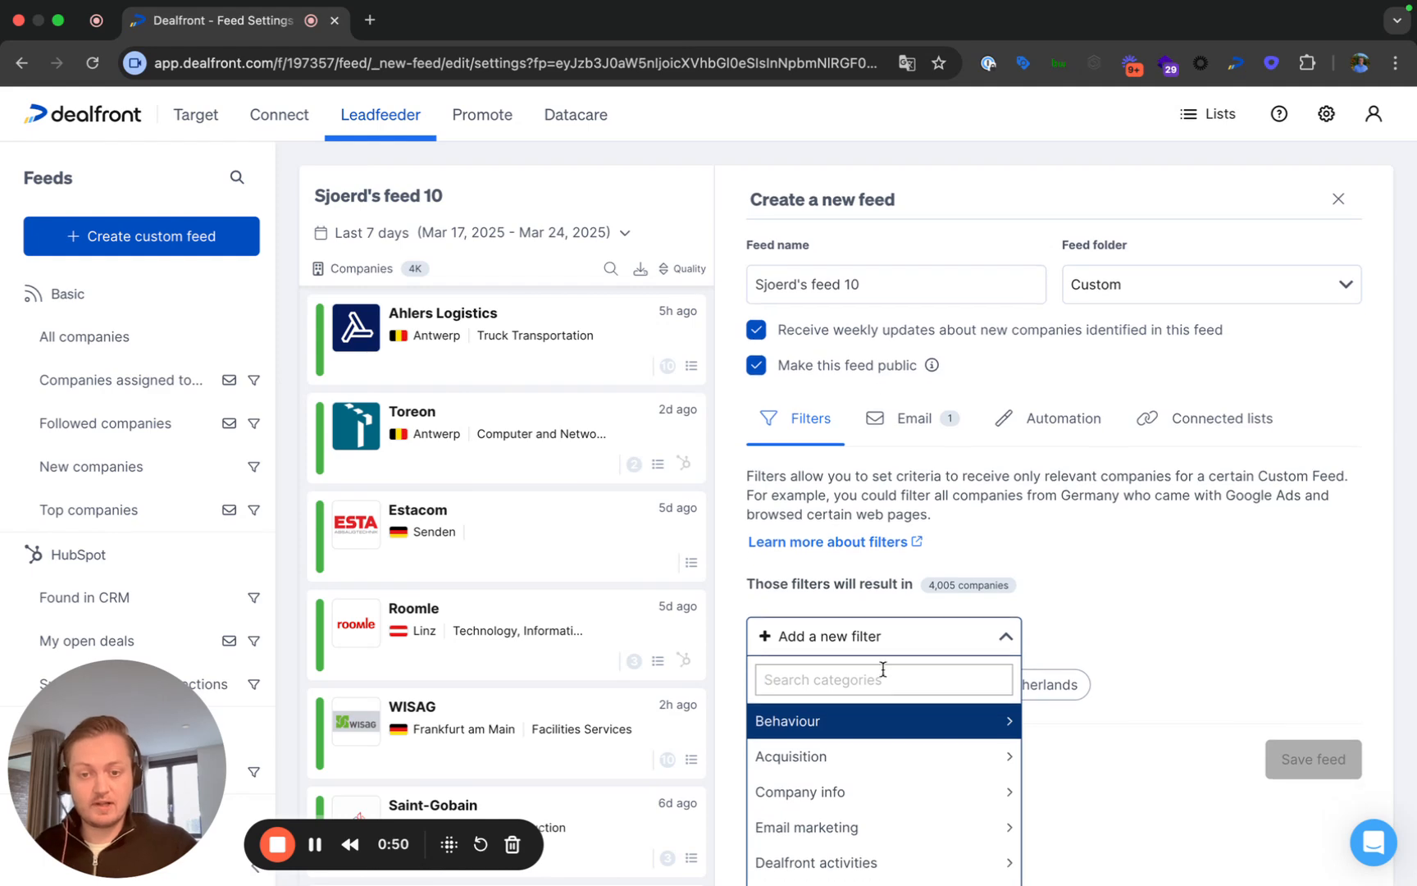
{"action": "left_click", "coordinate": [867, 763]}
{"action": "scroll", "coordinate": [864, 766], "scroll_direction": "down", "scroll_amount": 1}
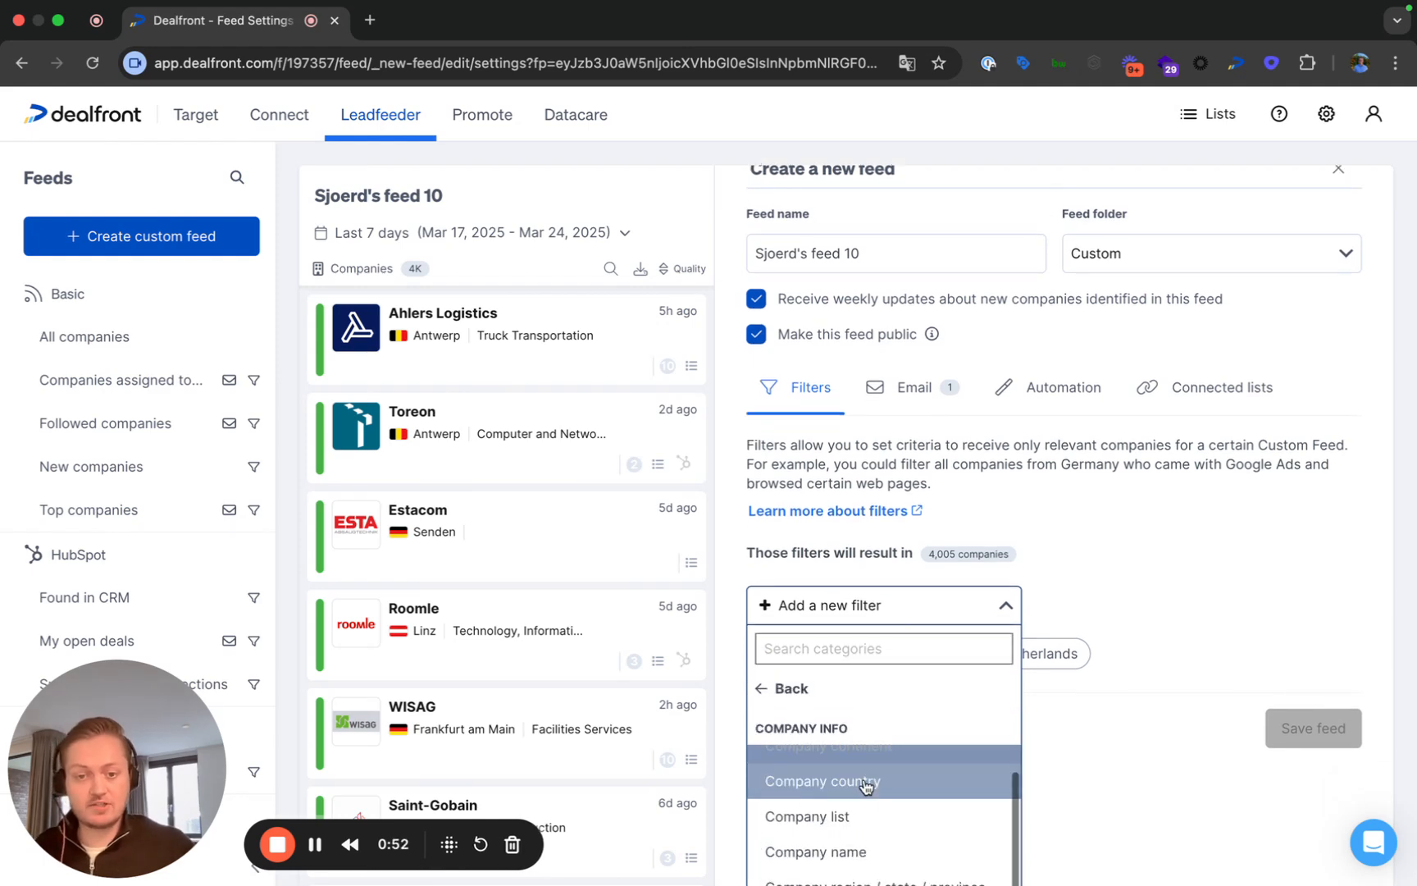
{"action": "scroll", "coordinate": [927, 631], "scroll_direction": "down", "scroll_amount": 2}
{"action": "scroll", "coordinate": [902, 721], "scroll_direction": "down", "scroll_amount": 1}
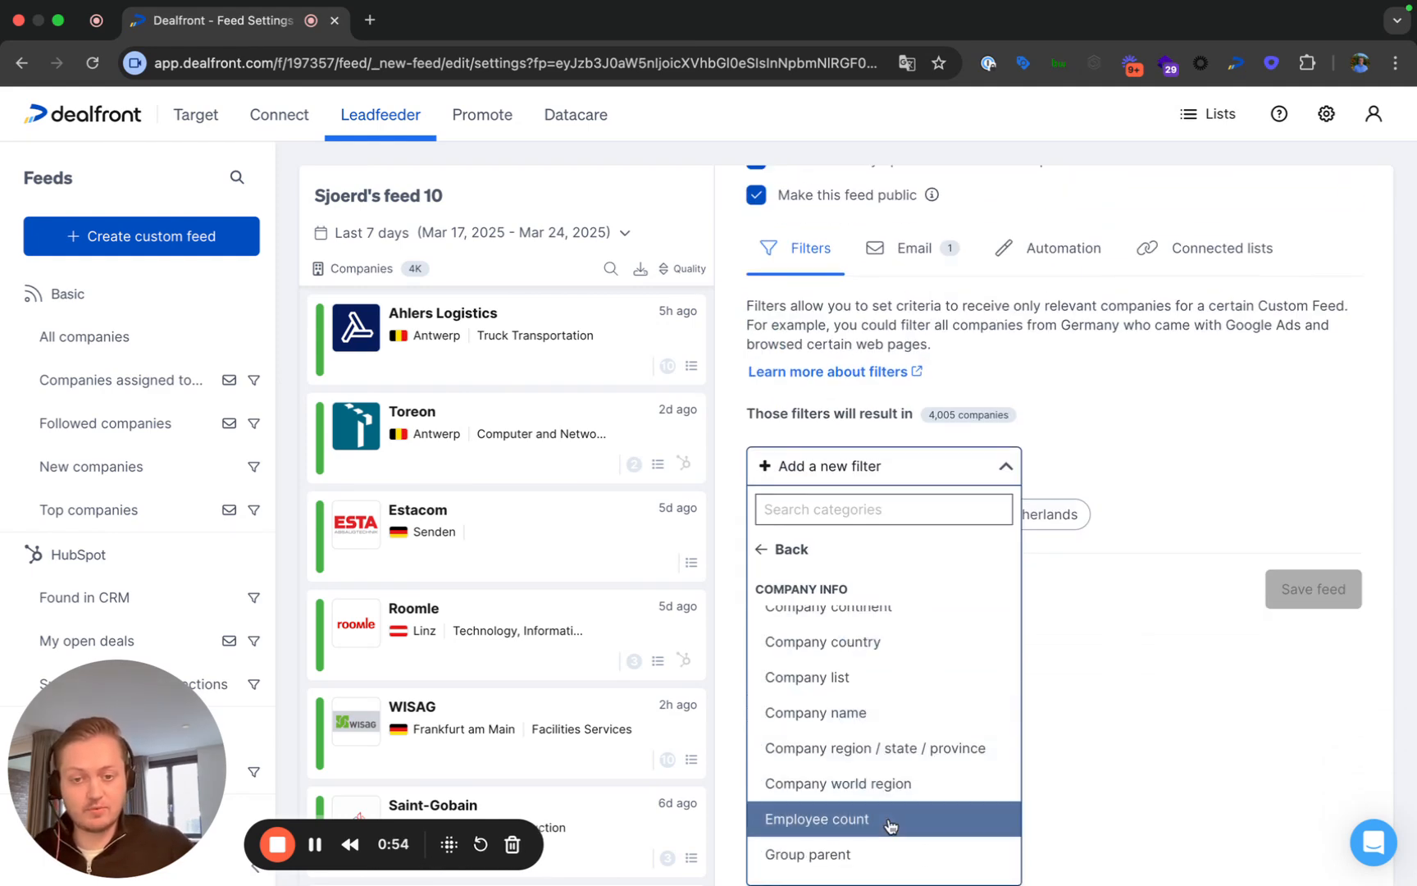
{"action": "left_click", "coordinate": [894, 816]}
{"action": "left_click", "coordinate": [1130, 652]}
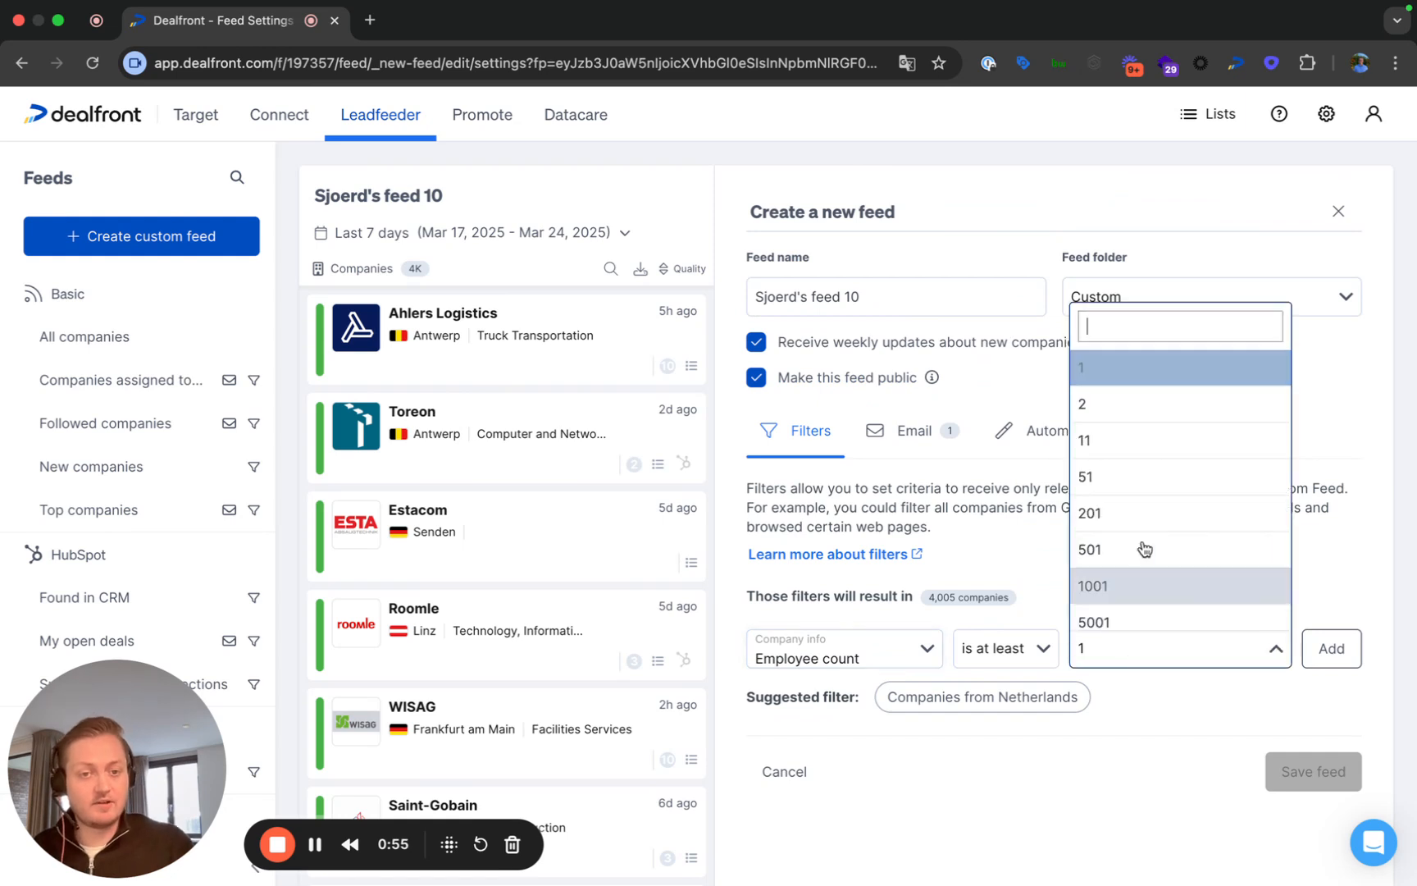
{"action": "left_click", "coordinate": [1116, 477]}
{"action": "left_click", "coordinate": [1331, 648]}
Step: Add a second filter on visitor behaviour requiring at least 2 page views per visit
{"action": "scroll", "coordinate": [1168, 644], "scroll_direction": "down", "scroll_amount": 2}
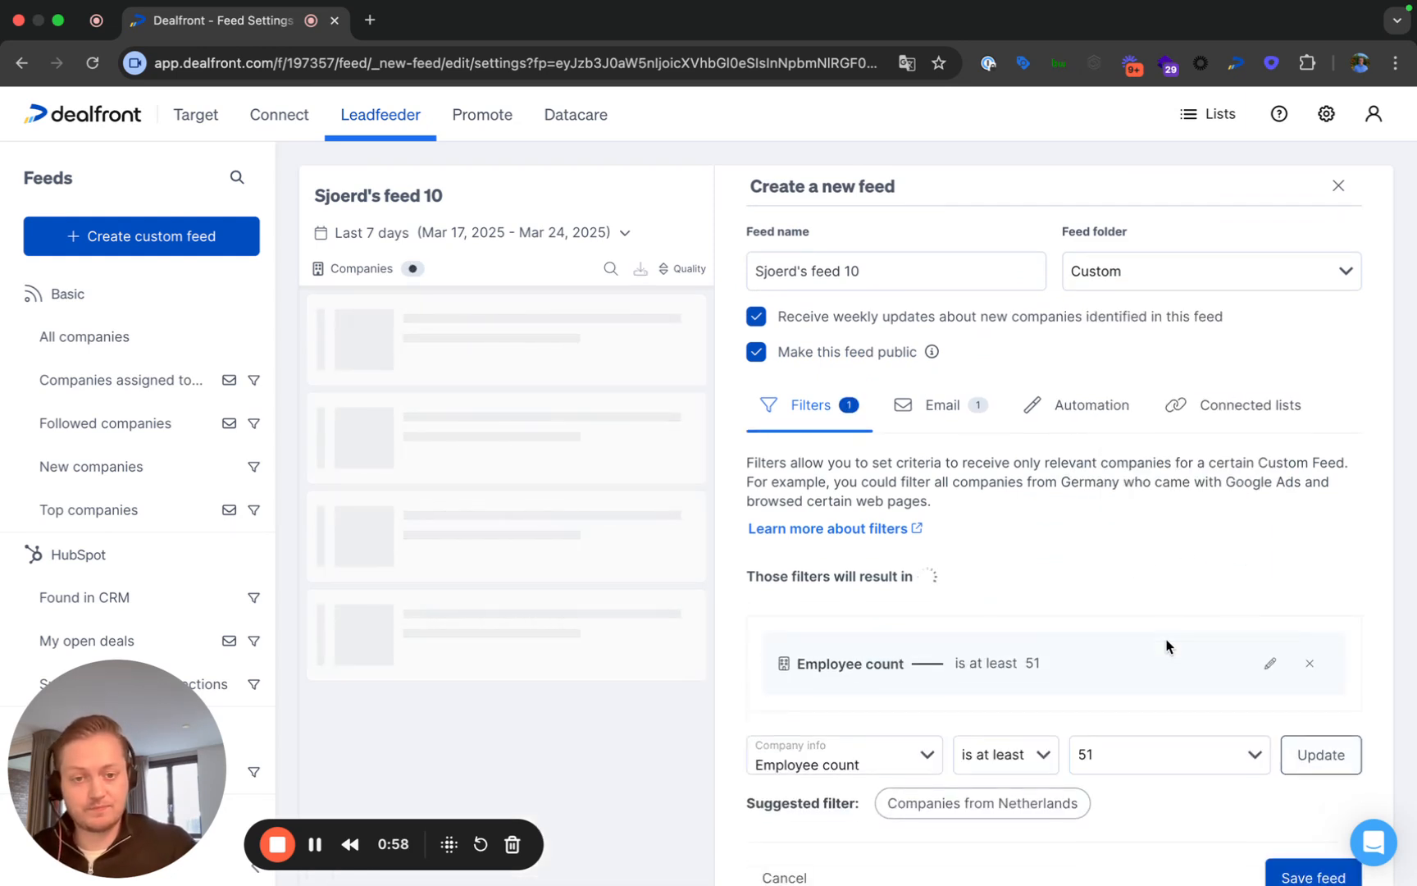
{"action": "left_click", "coordinate": [939, 642]}
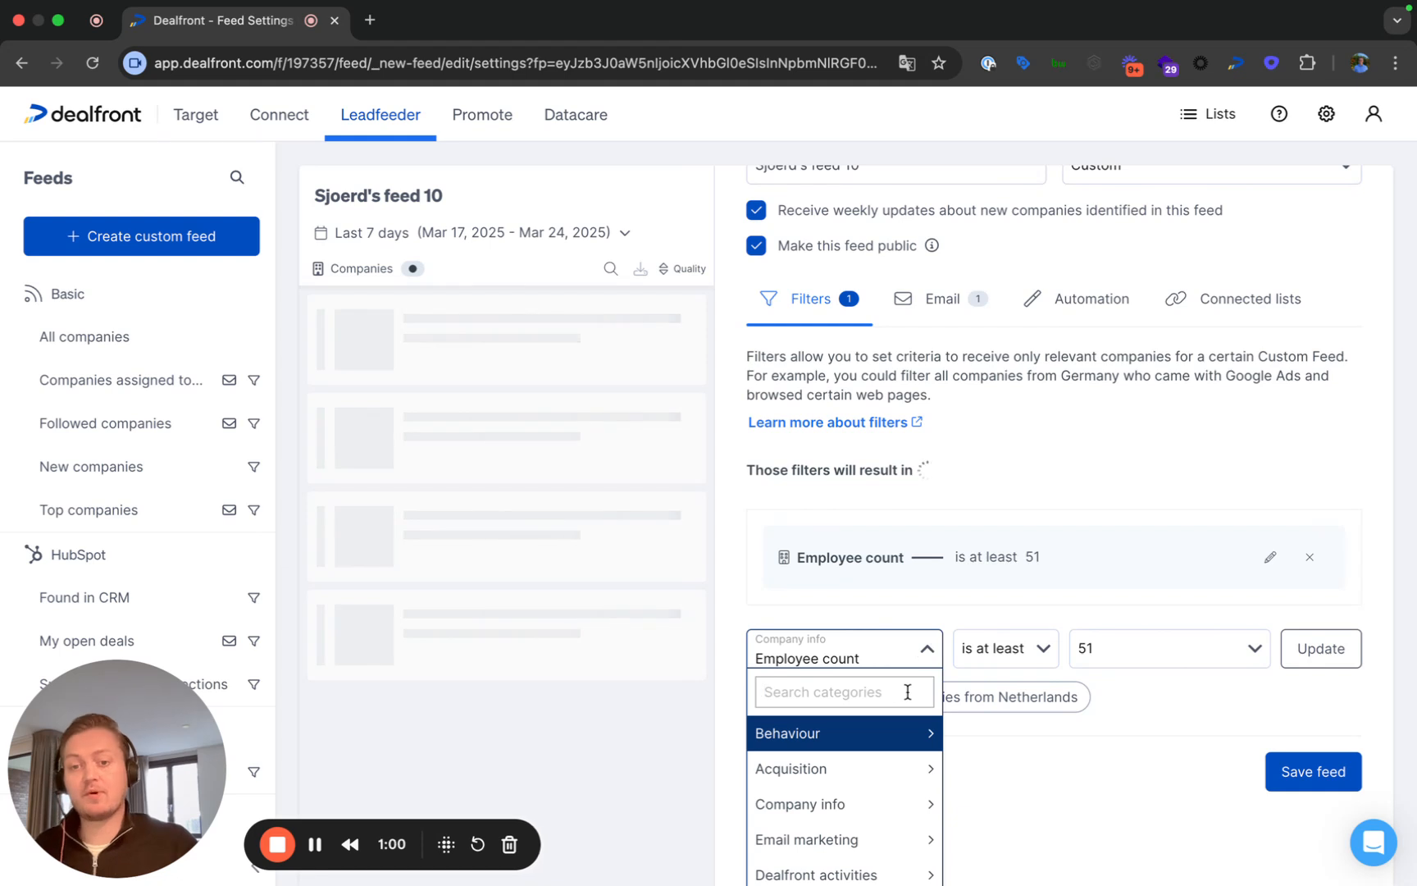
{"action": "left_click", "coordinate": [888, 731]}
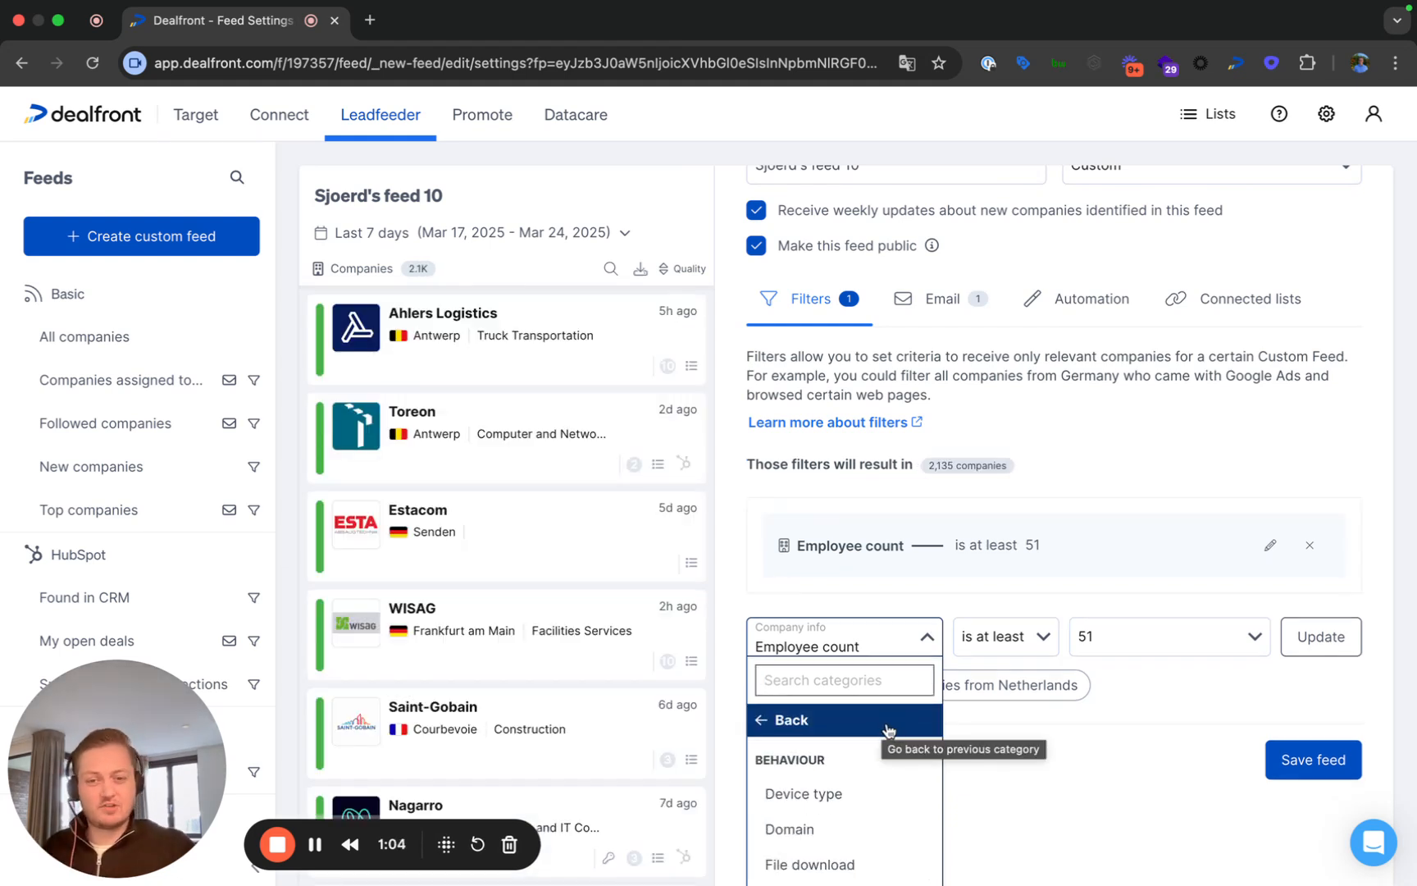
{"action": "scroll", "coordinate": [894, 722], "scroll_direction": "down", "scroll_amount": 4}
{"action": "scroll", "coordinate": [886, 715], "scroll_direction": "down", "scroll_amount": 4}
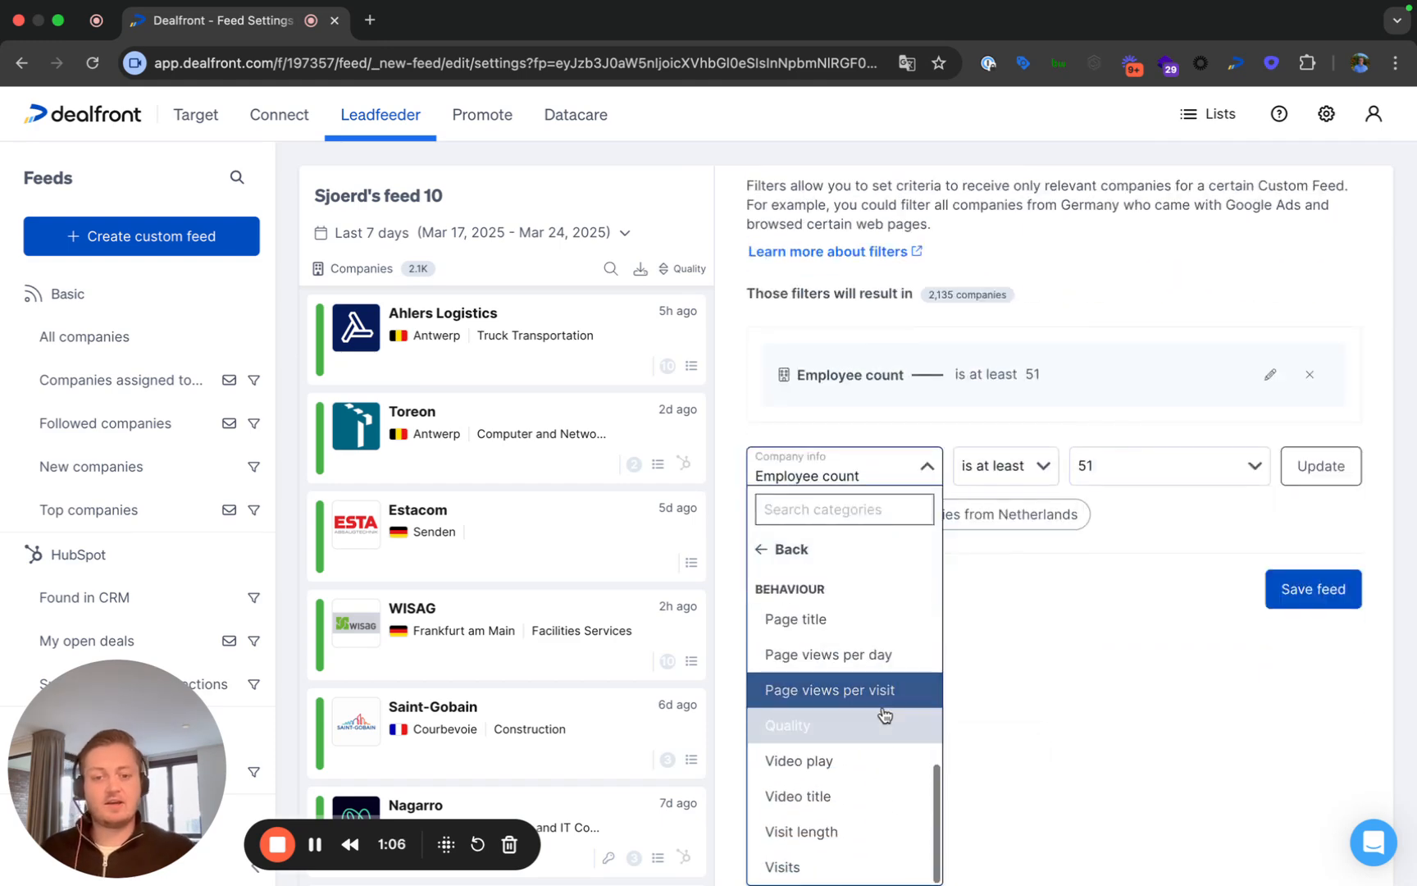
{"action": "scroll", "coordinate": [851, 718], "scroll_direction": "up", "scroll_amount": 1}
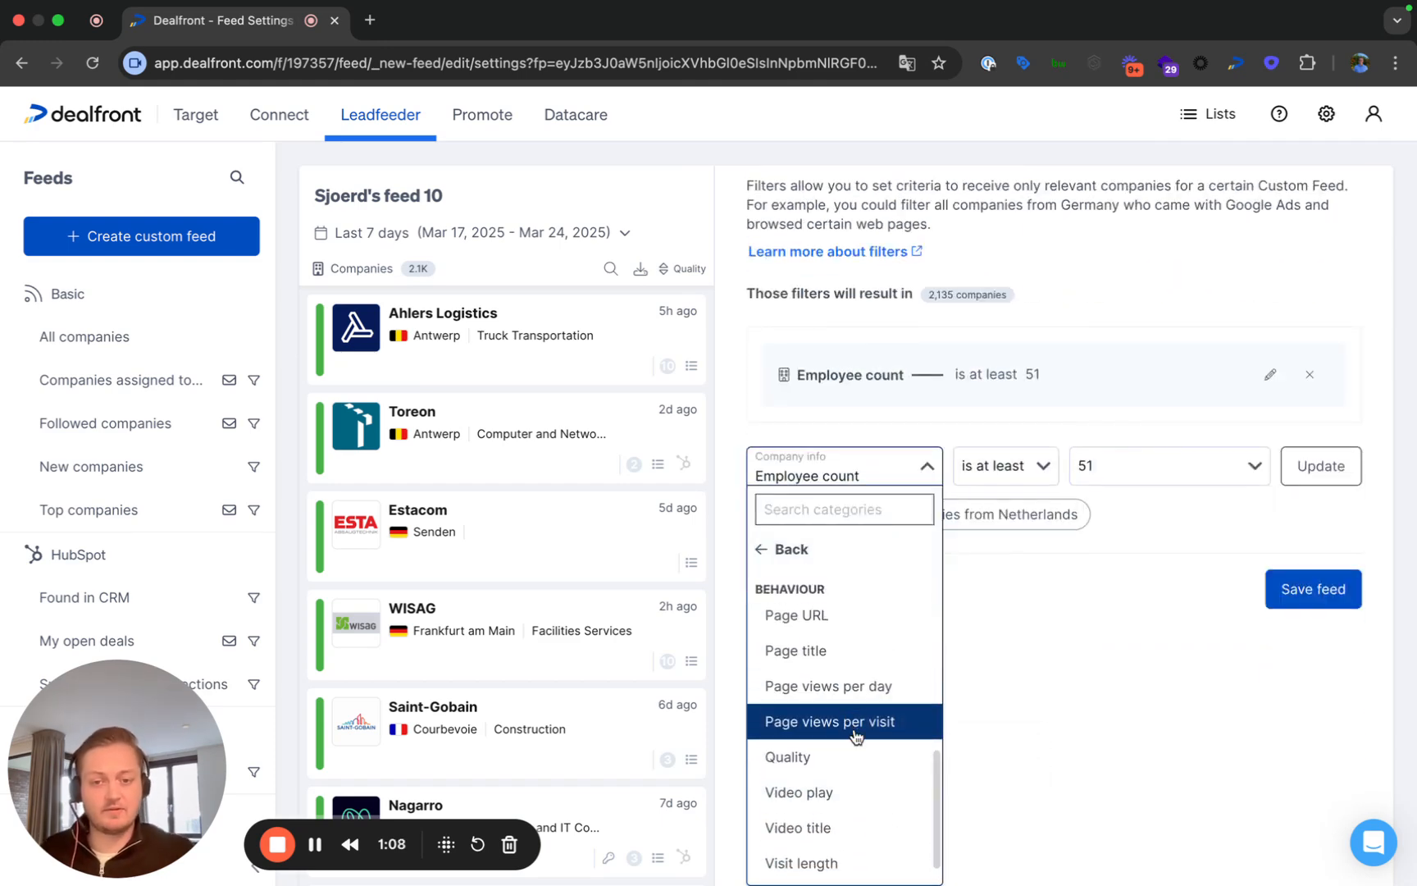
{"action": "left_click", "coordinate": [844, 725]}
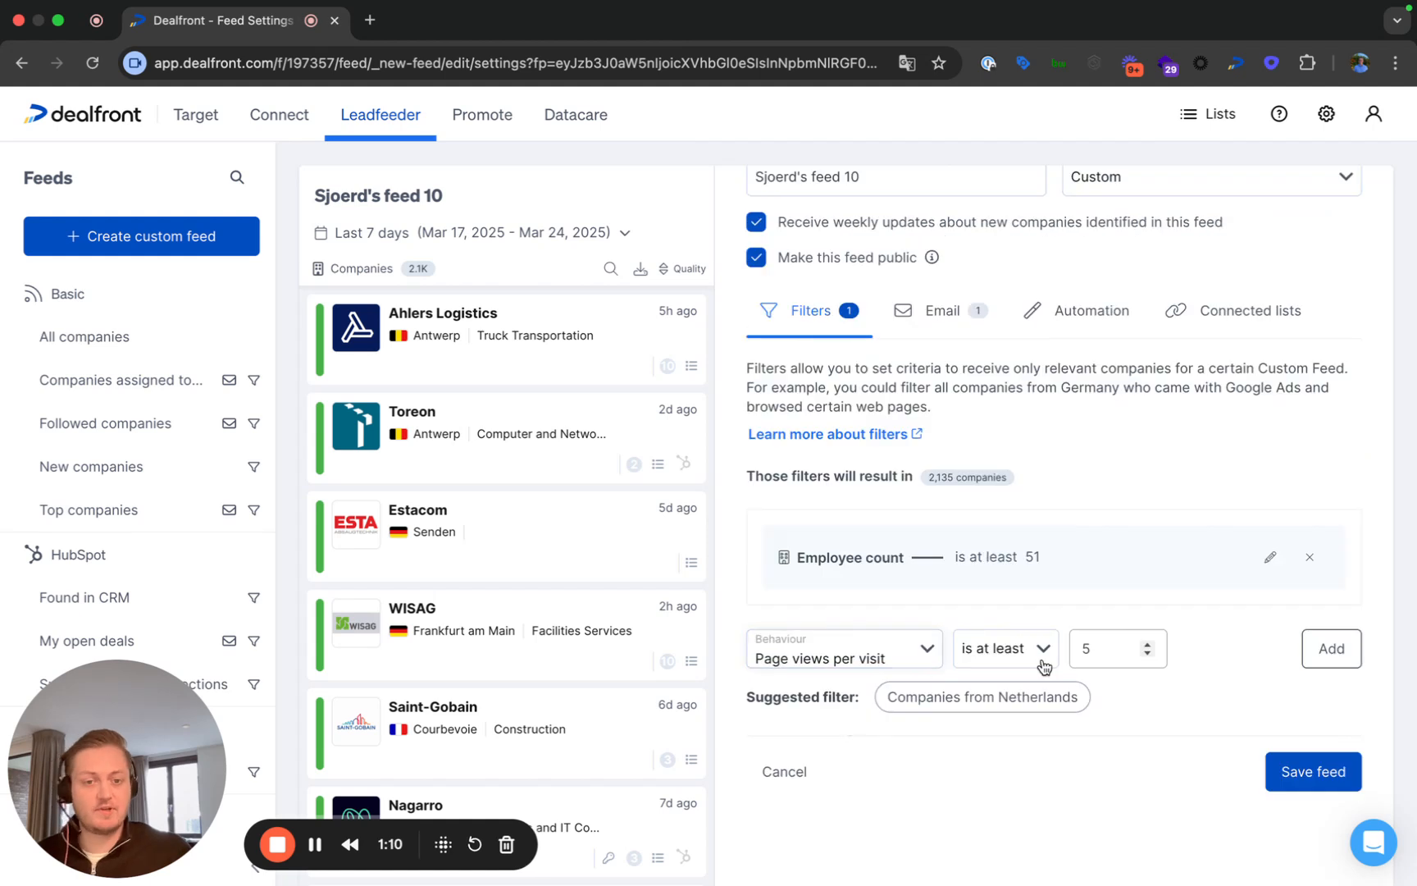
{"action": "left_click_drag", "start_coordinate": [1106, 652], "coordinate": [1042, 656]}
{"action": "type", "text": "2"}
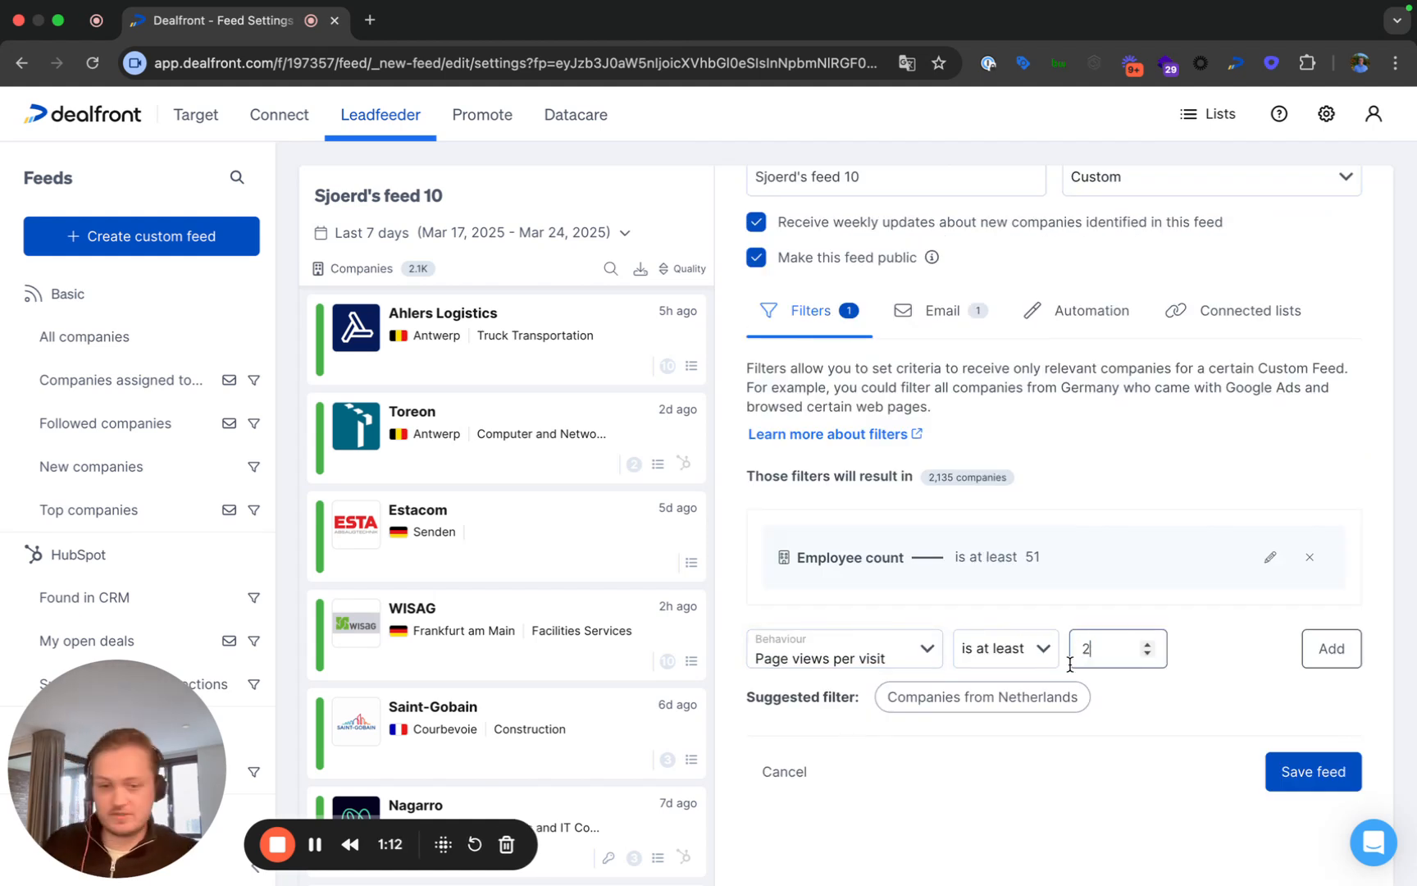
{"action": "left_click", "coordinate": [1334, 650]}
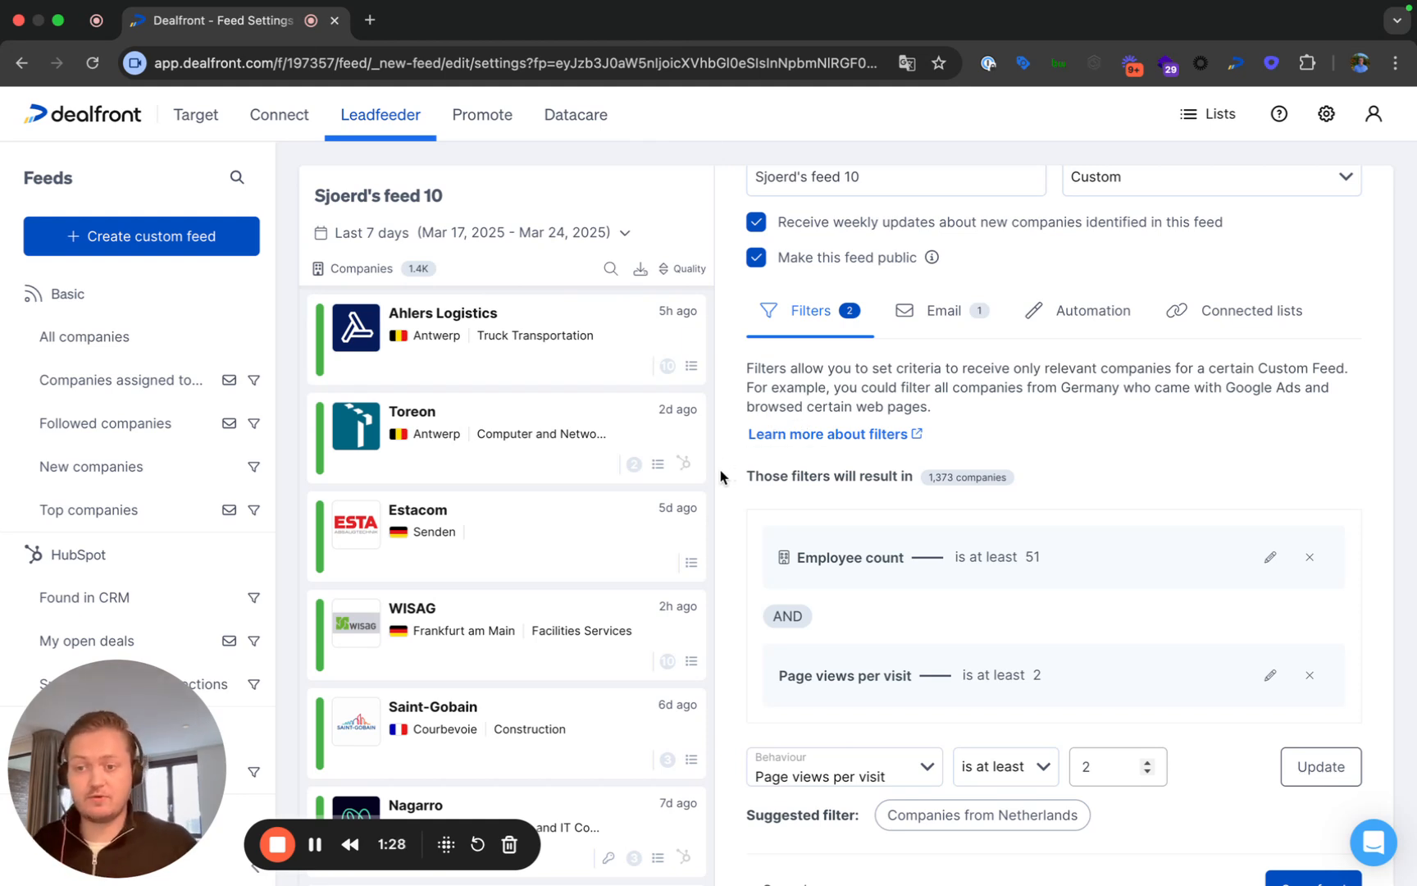
Step: Name the new feed "Website leads"
{"action": "scroll", "coordinate": [842, 512], "scroll_direction": "up", "scroll_amount": 3}
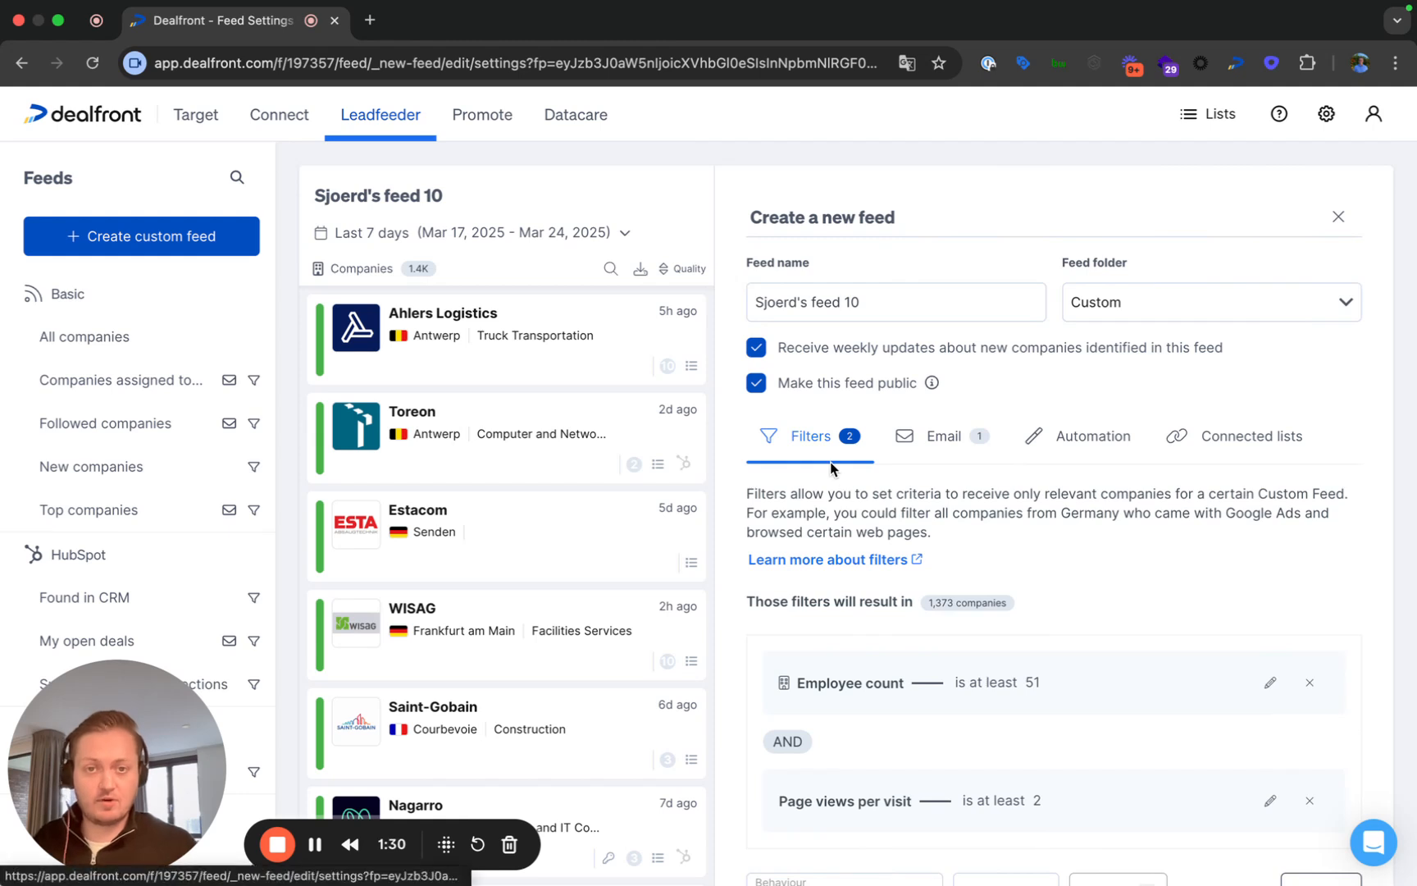
{"action": "triple_click", "coordinate": [861, 302]}
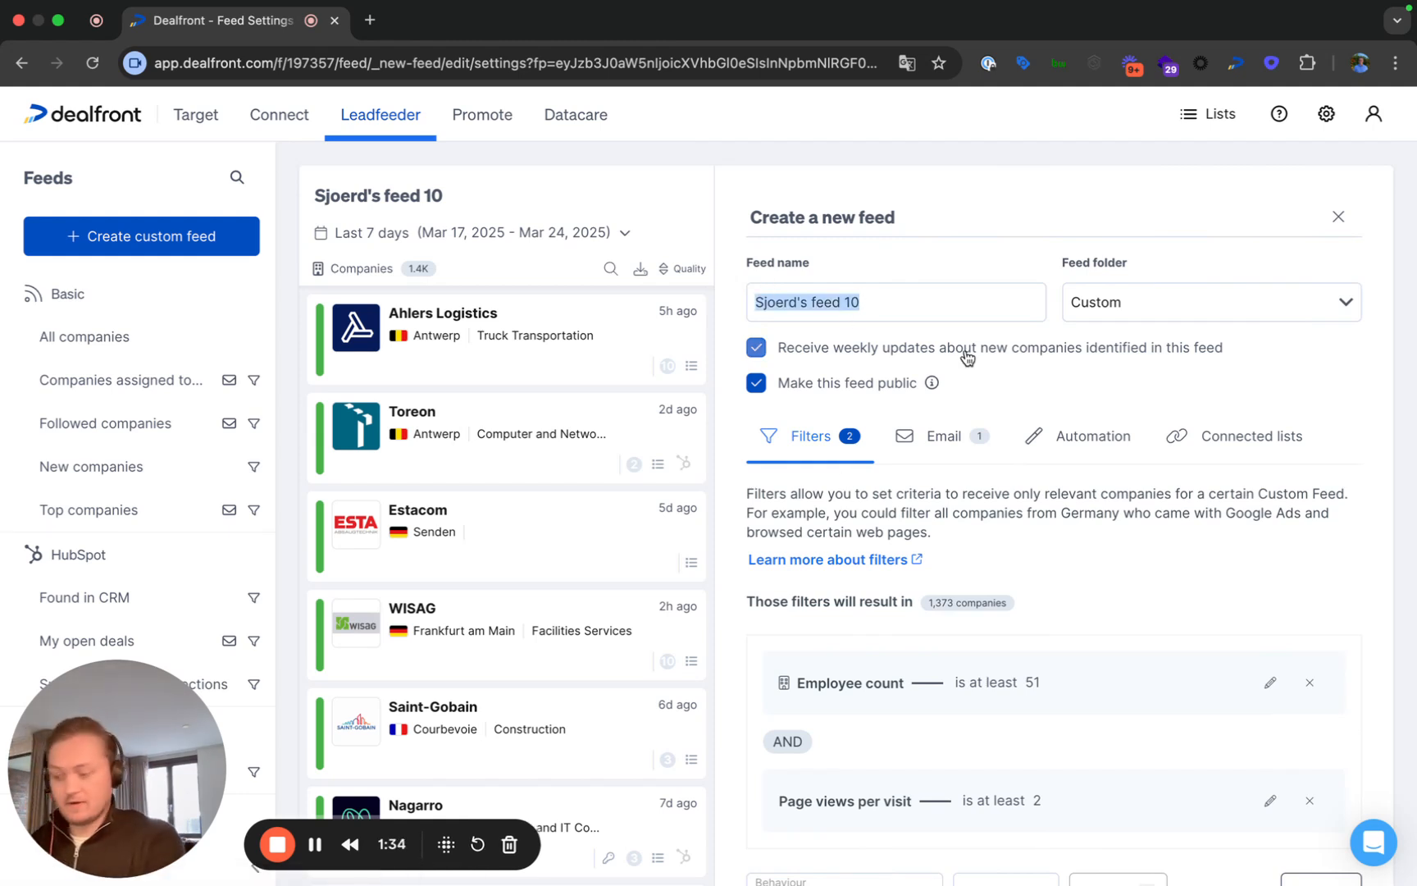
{"action": "type", "text": "W"}
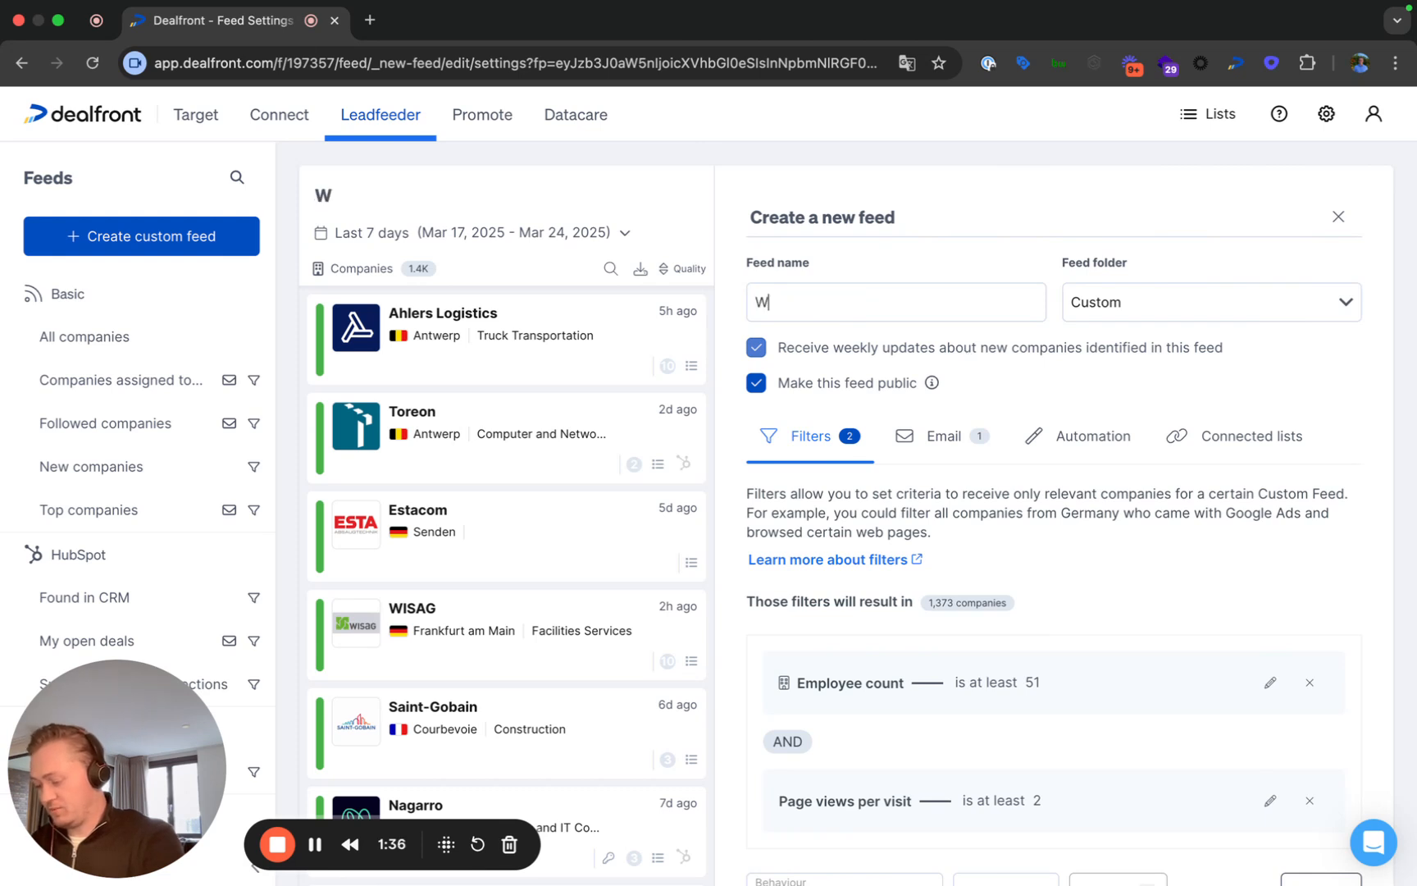
{"action": "type", "text": "ebsite leads"}
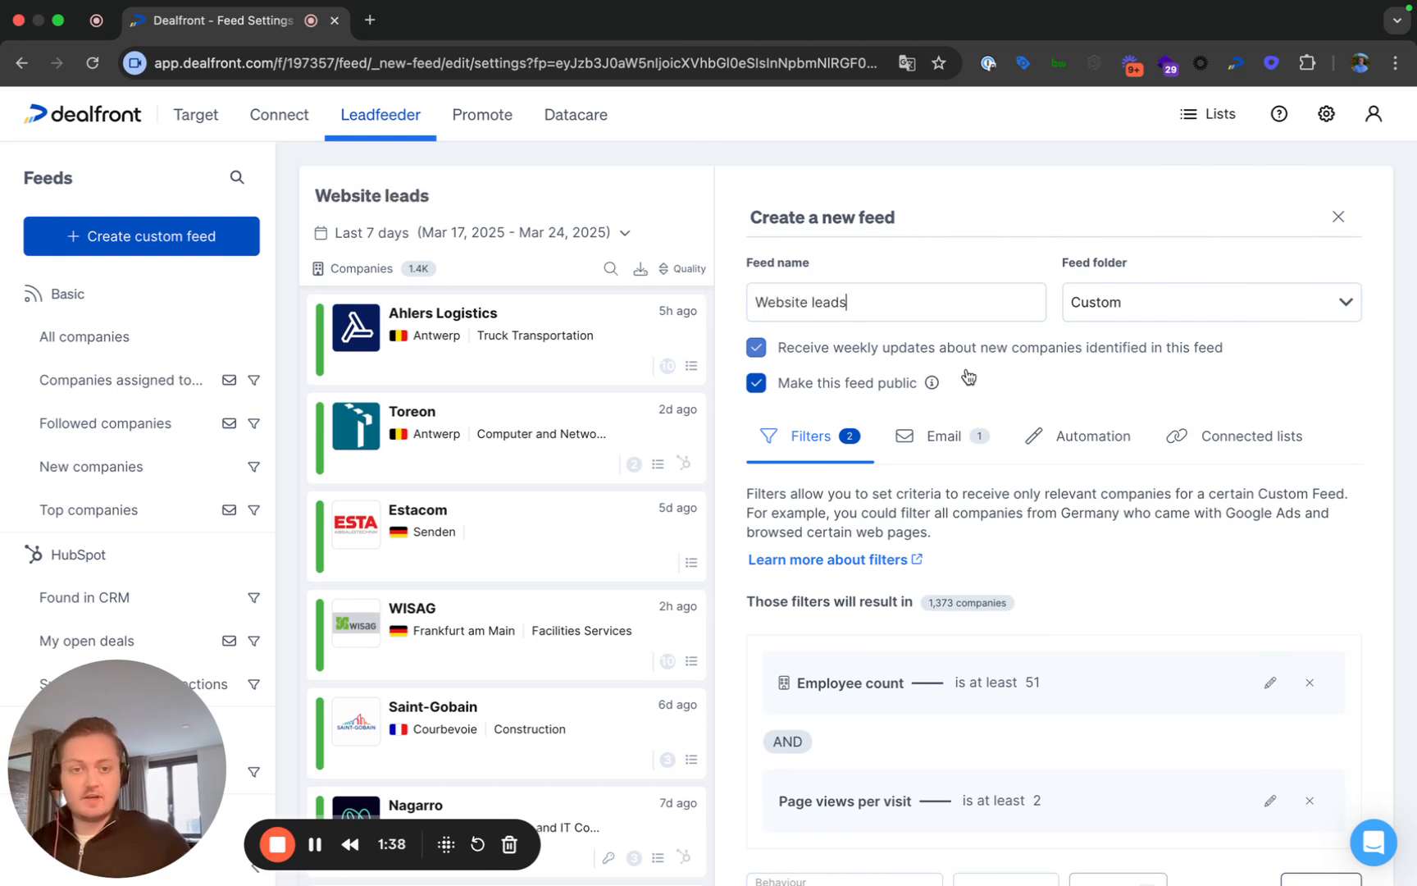
Step: Add a connected list with a 7-day time interval to the feed and save the feed
{"action": "left_click", "coordinate": [1194, 443]}
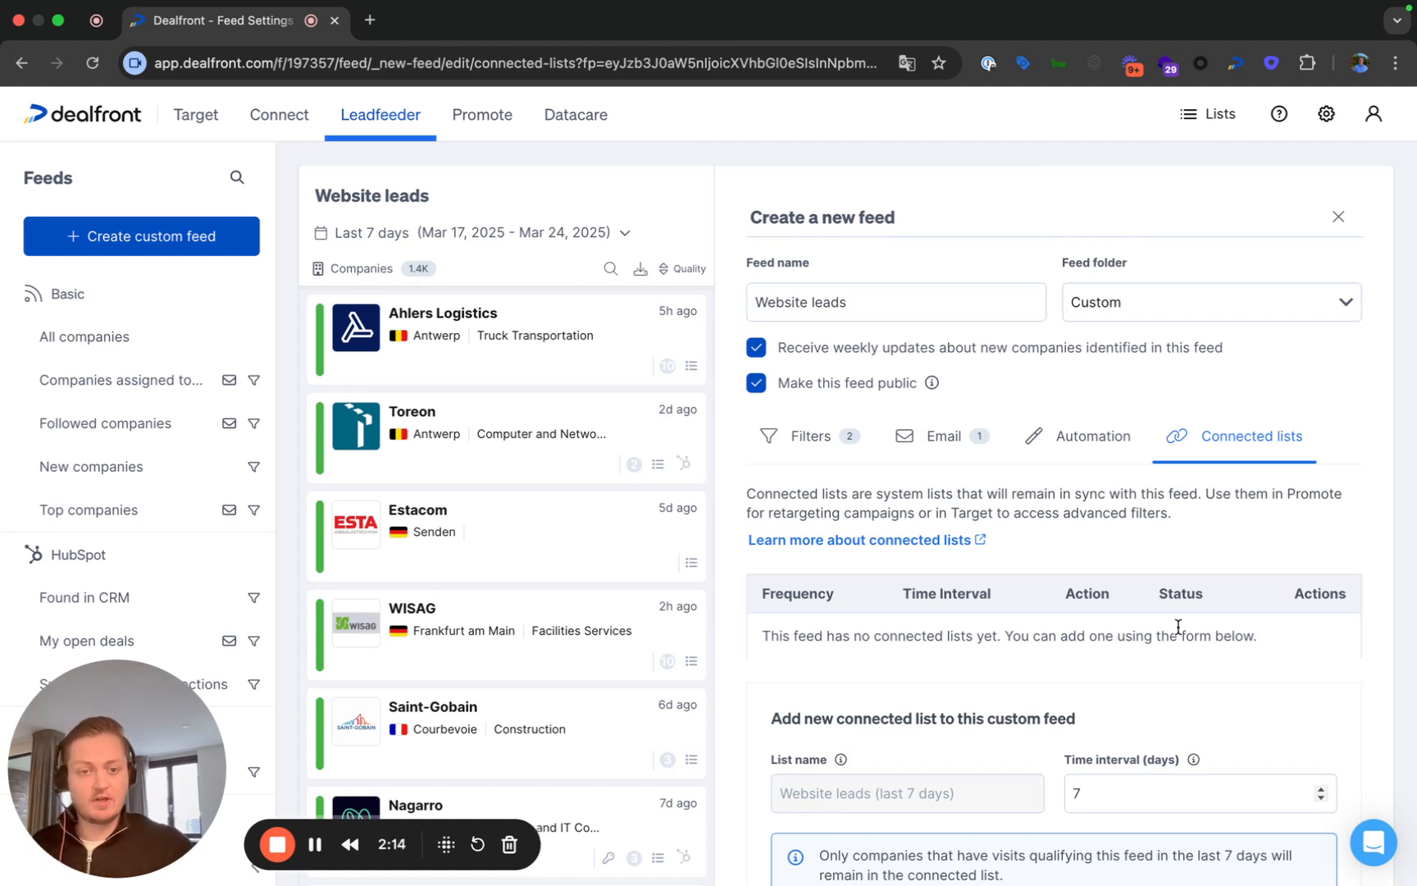
{"action": "scroll", "coordinate": [1159, 623], "scroll_direction": "down", "scroll_amount": 1}
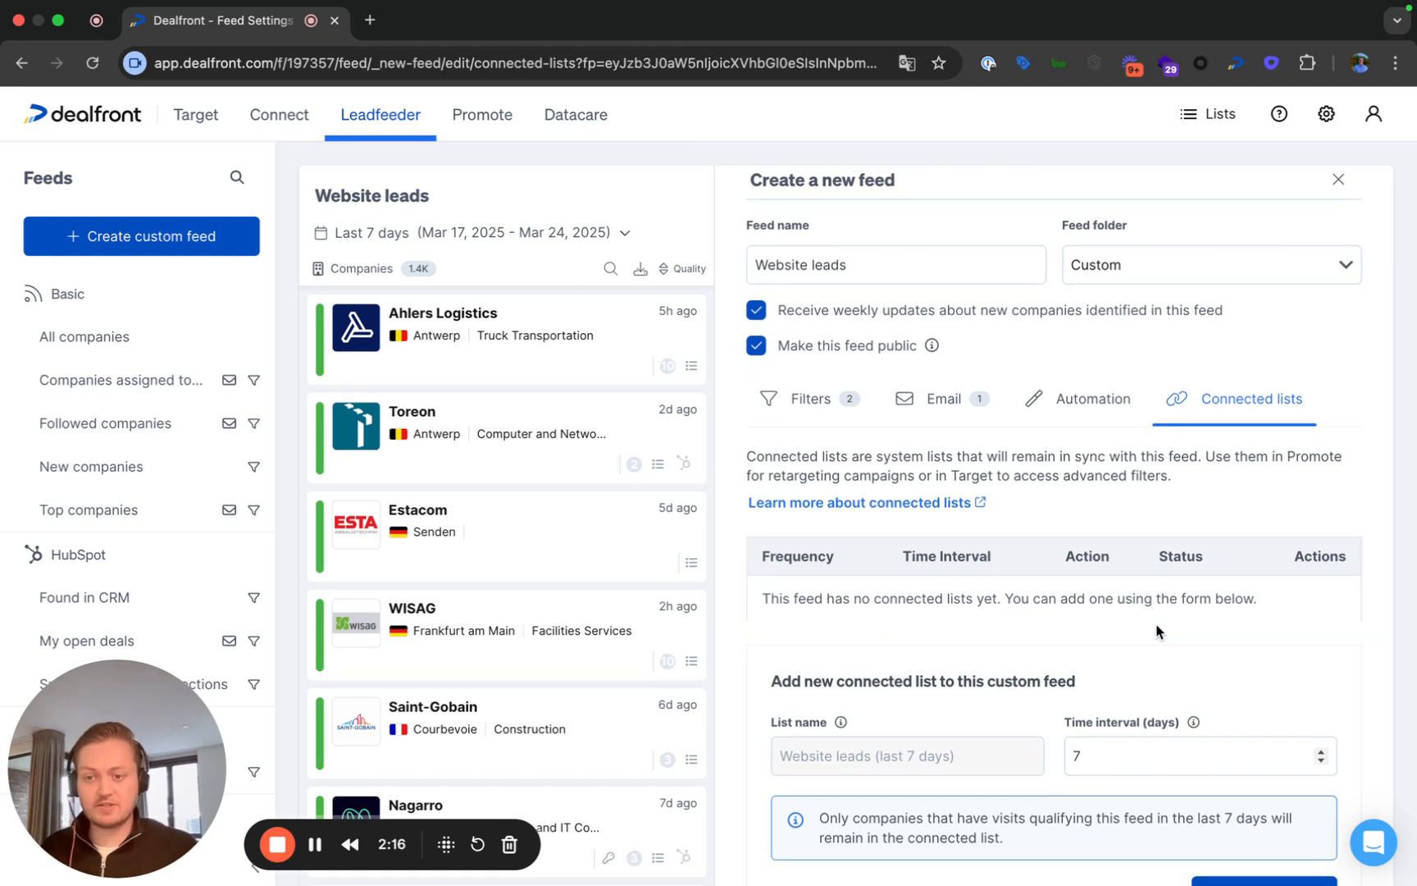
{"action": "scroll", "coordinate": [1160, 628], "scroll_direction": "down", "scroll_amount": 2}
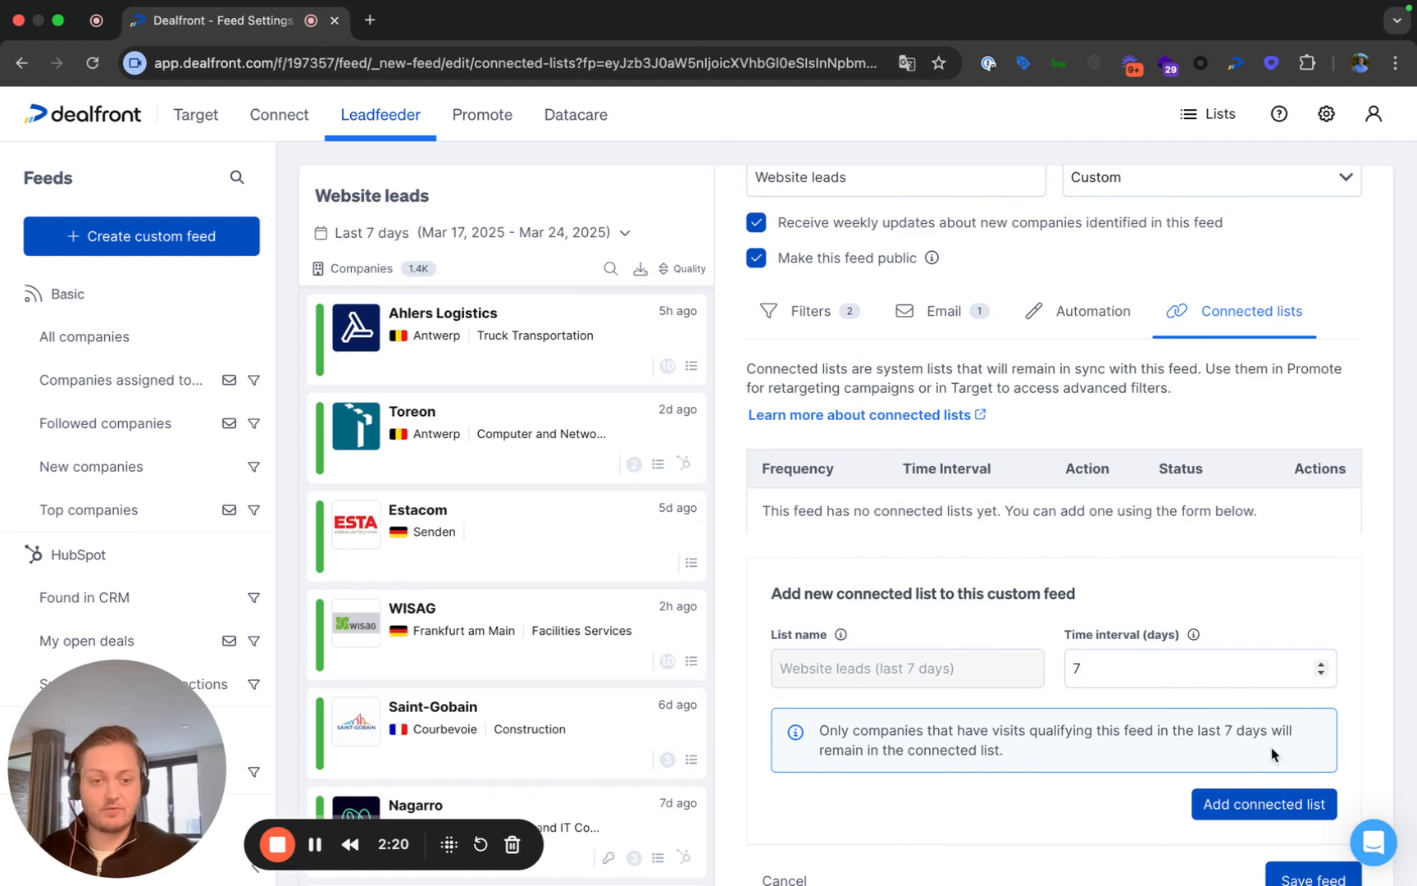
{"action": "left_click", "coordinate": [1259, 806]}
{"action": "scroll", "coordinate": [1272, 579], "scroll_direction": "down", "scroll_amount": 3}
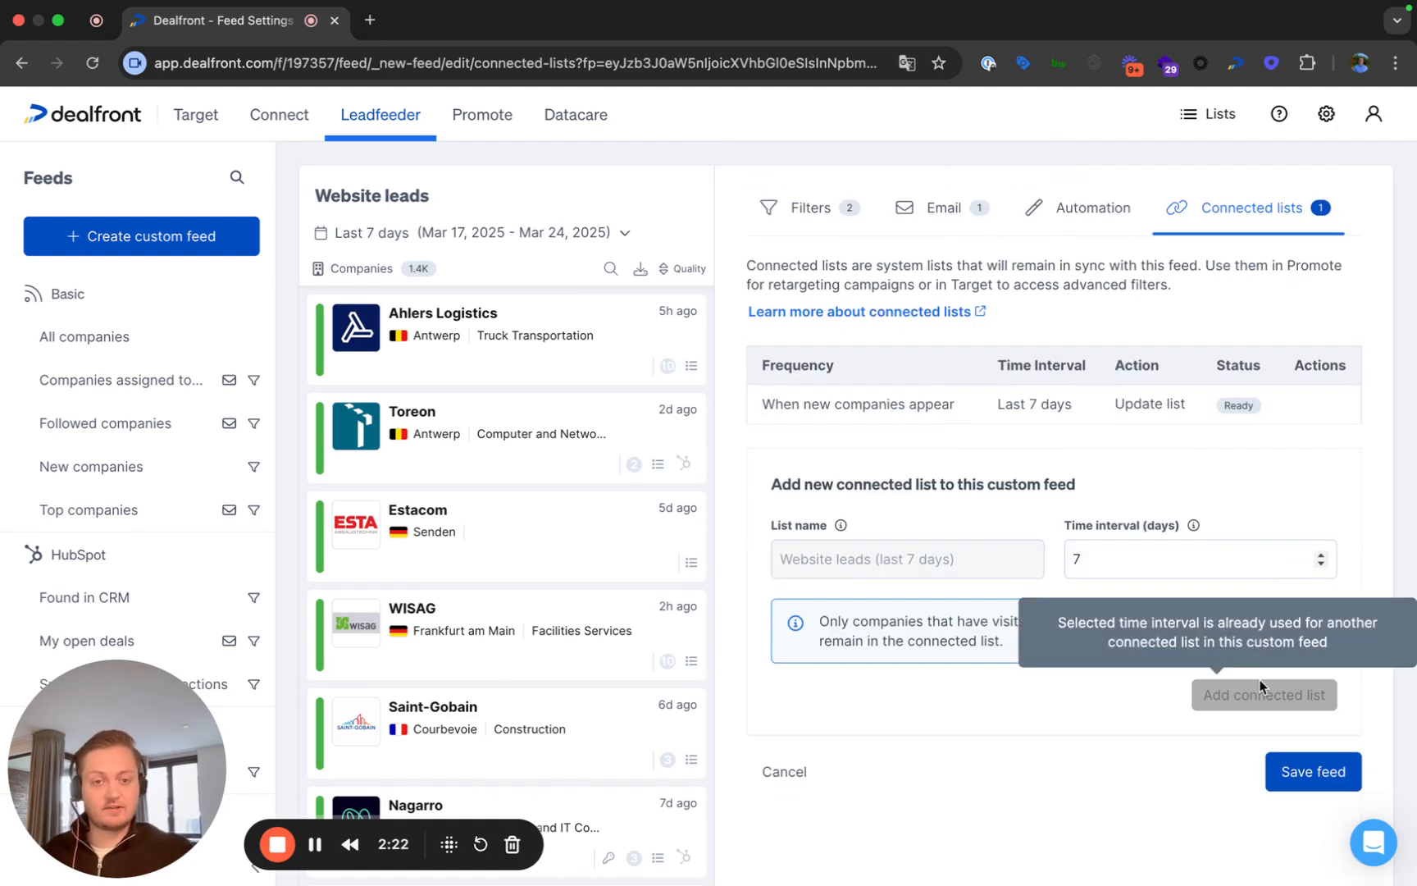
{"action": "left_click", "coordinate": [1318, 783]}
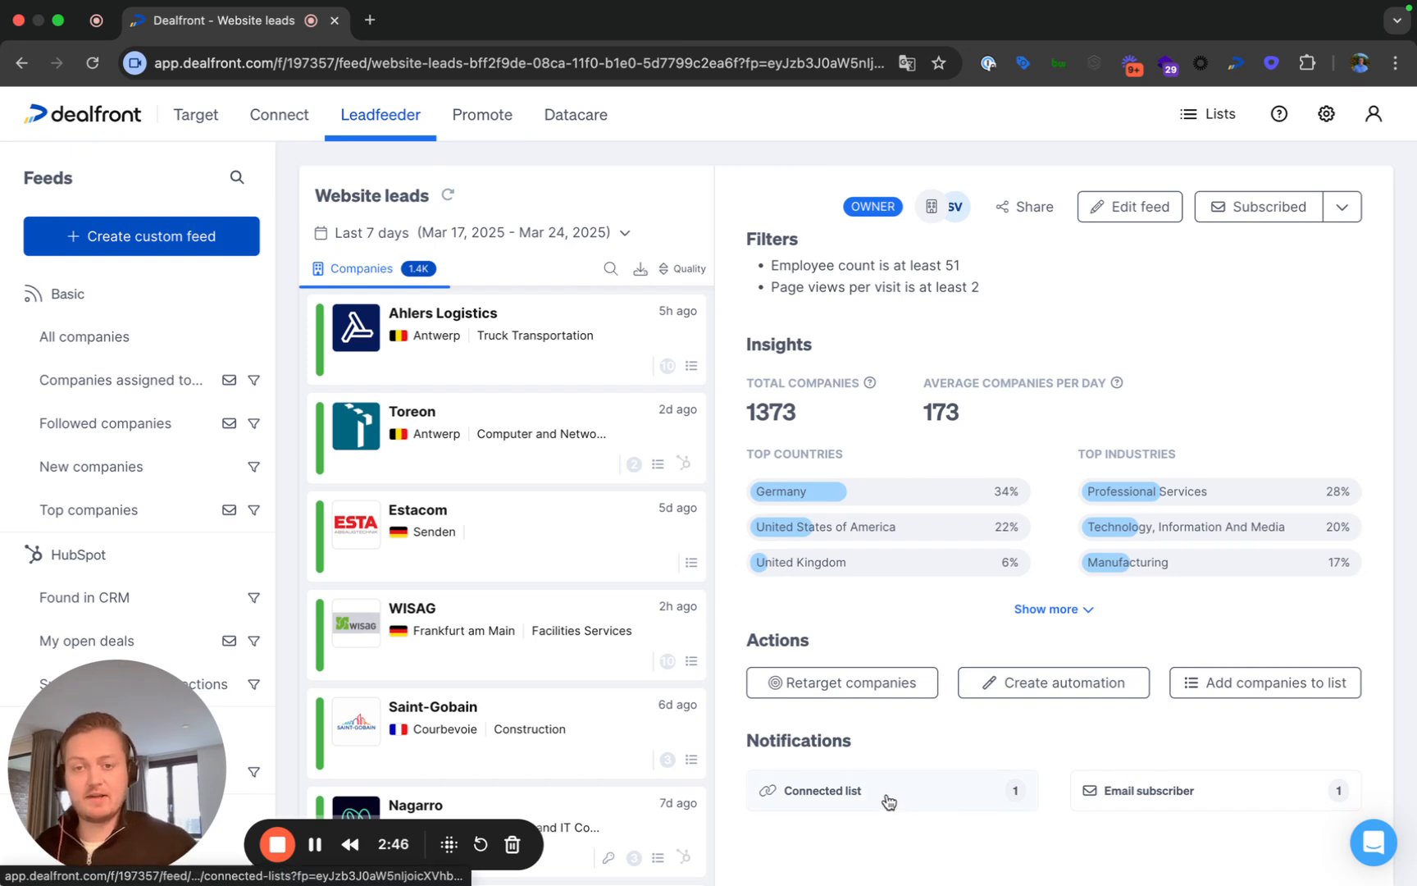
Step: Switch to the Target company search and remove its Countries & Regions filter
{"action": "left_click", "coordinate": [210, 131]}
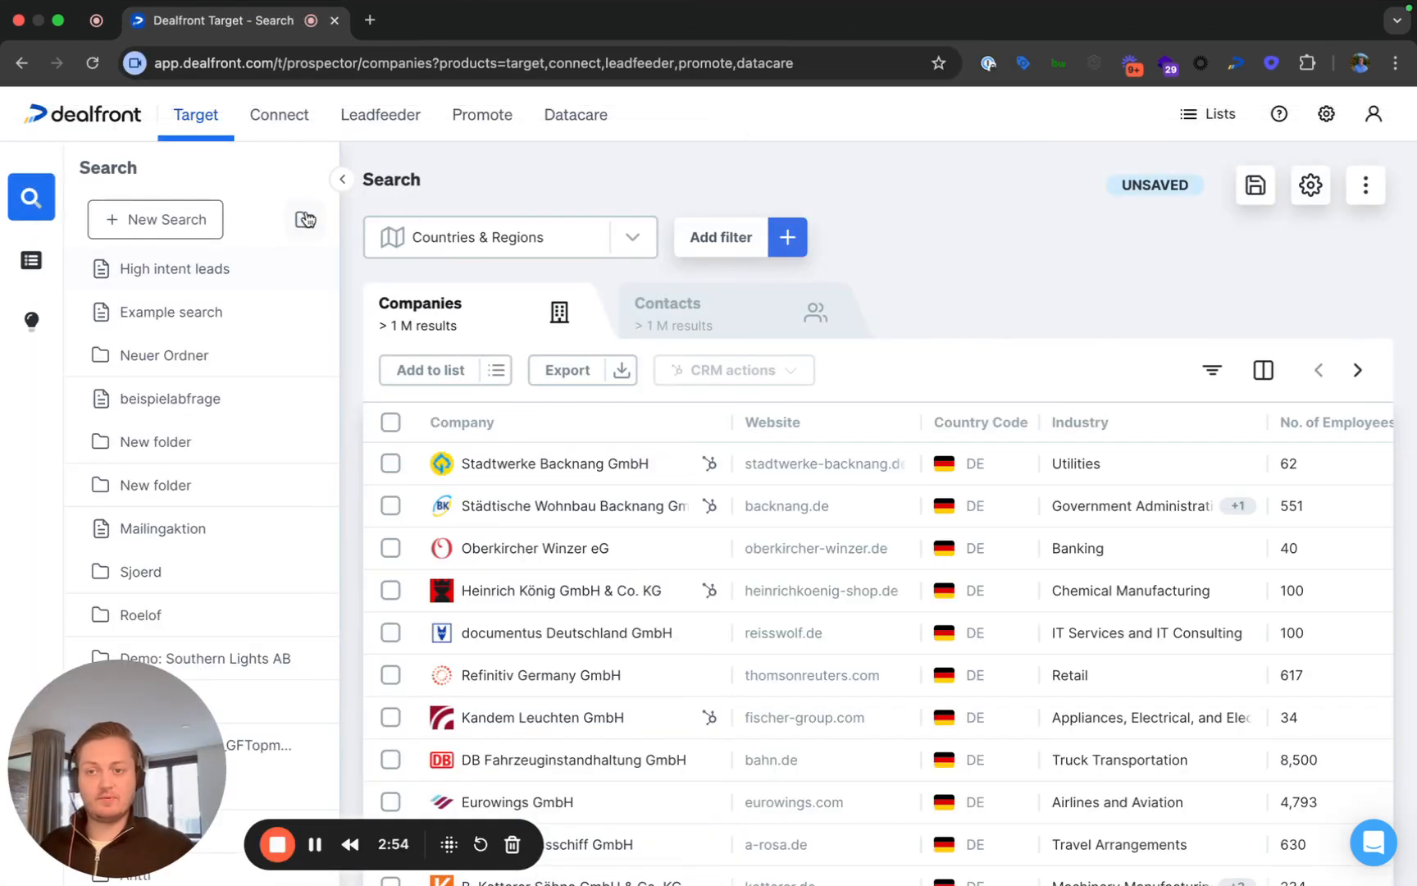
{"action": "left_click", "coordinate": [343, 179]}
{"action": "left_click", "coordinate": [340, 243]}
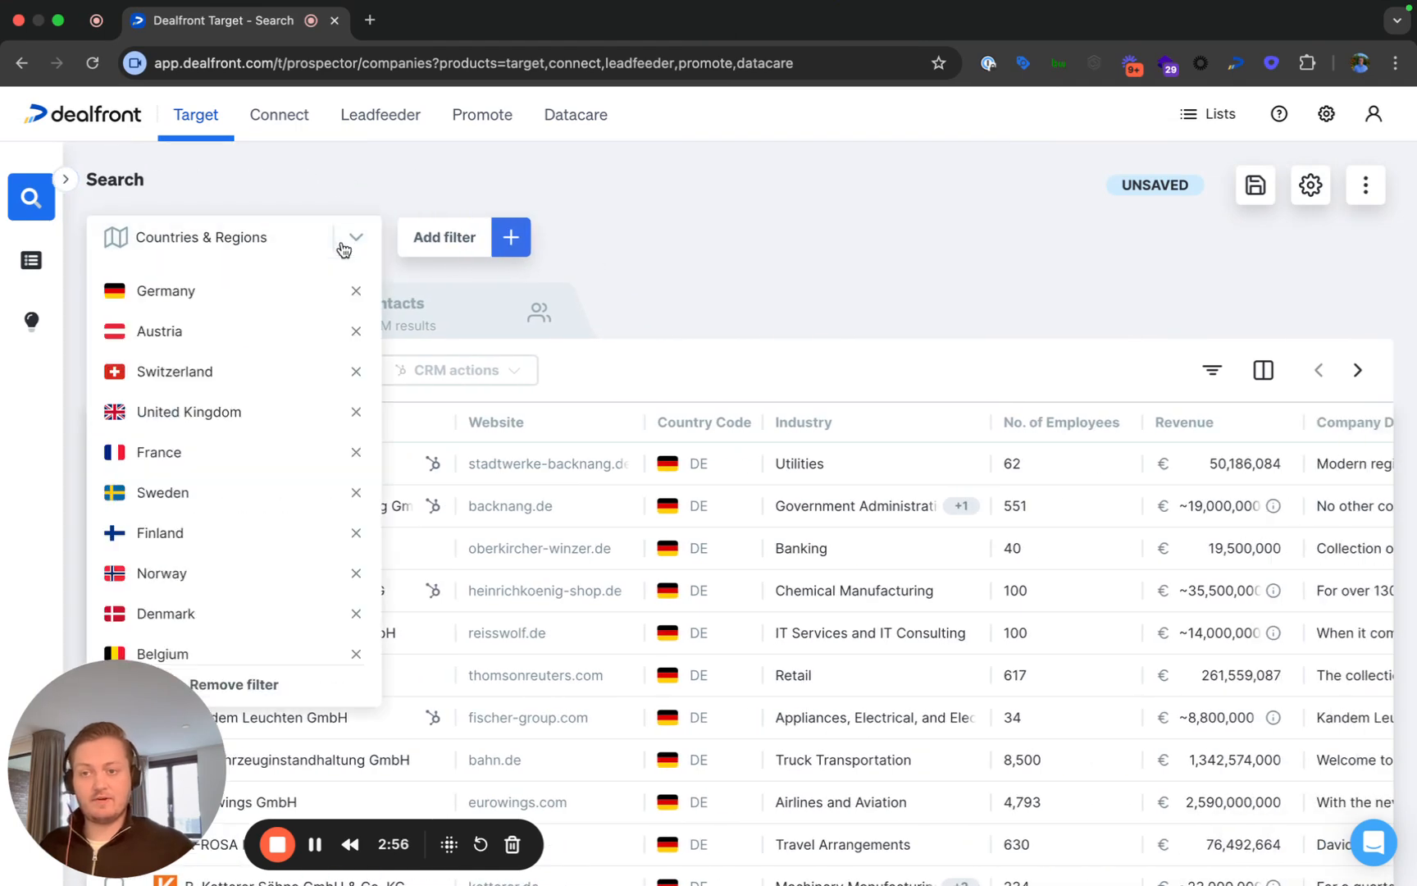
{"action": "left_click", "coordinate": [278, 684]}
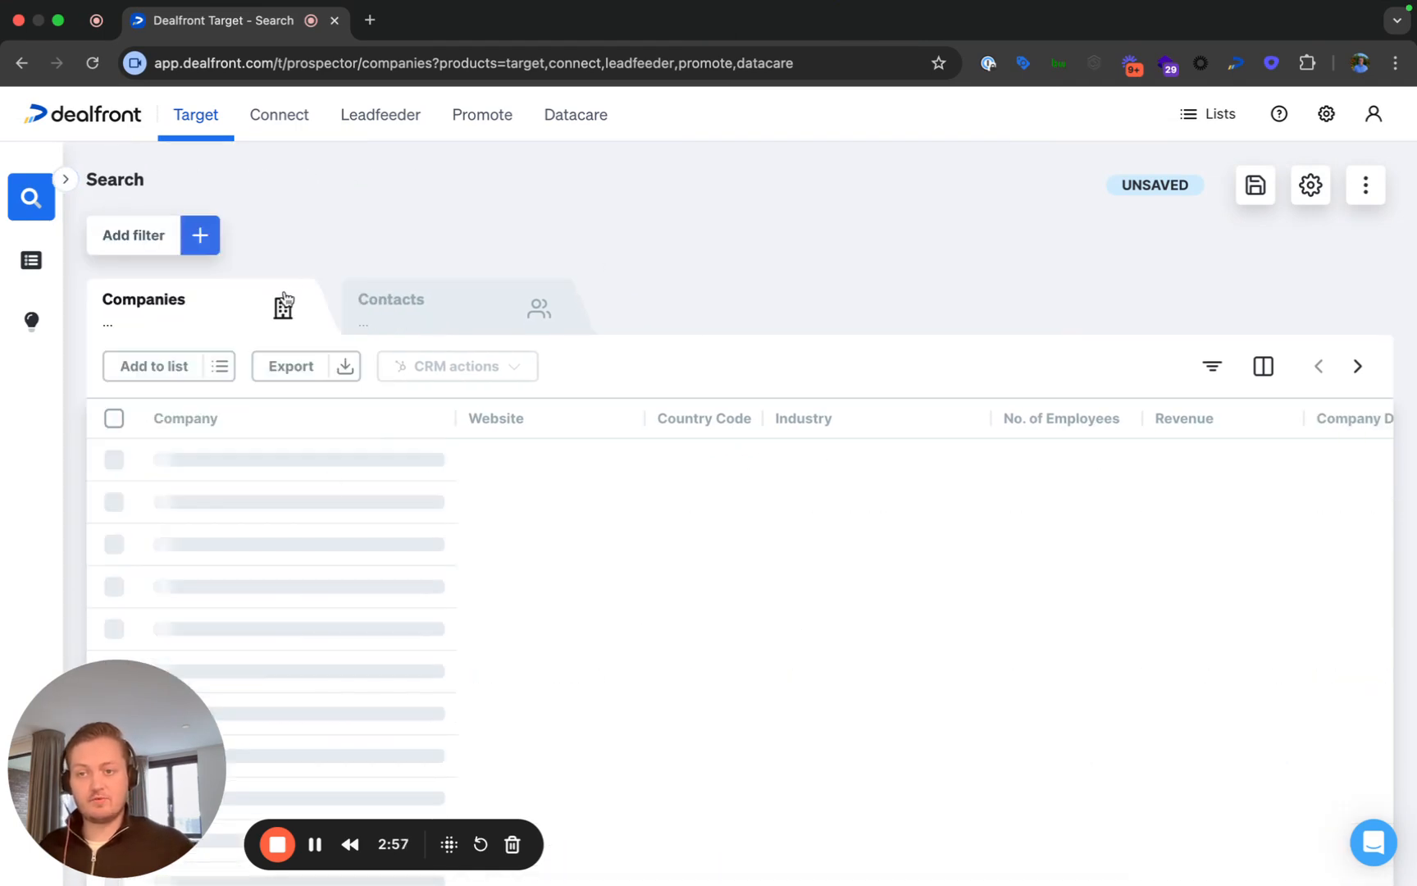
Step: Filter the search by Company List, including the Leadfeeder feed list "Website lead (last 7 days)", and show the matching companies
{"action": "left_click", "coordinate": [153, 240]}
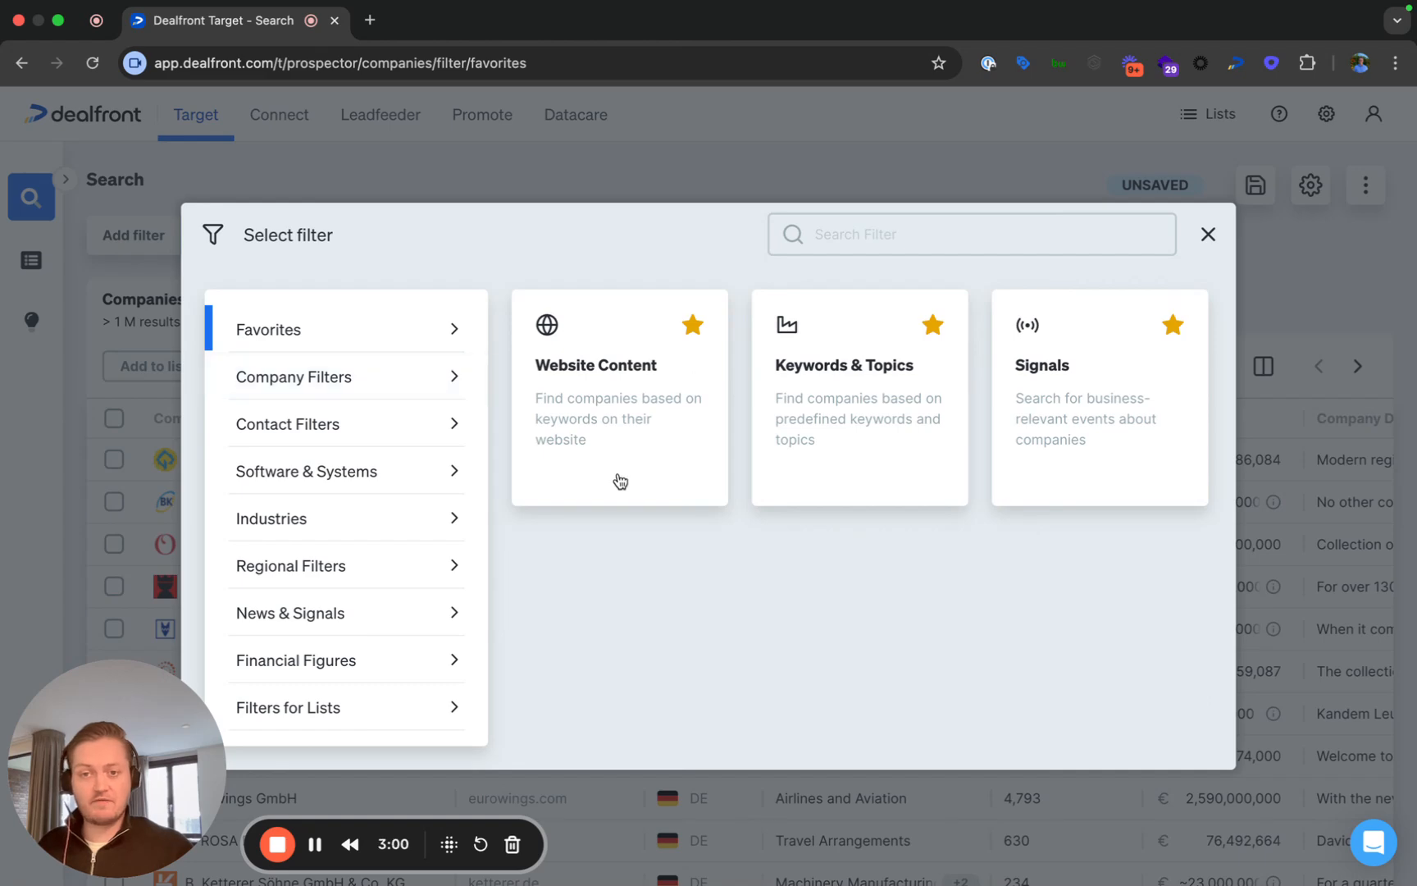
{"action": "left_click", "coordinate": [396, 704]}
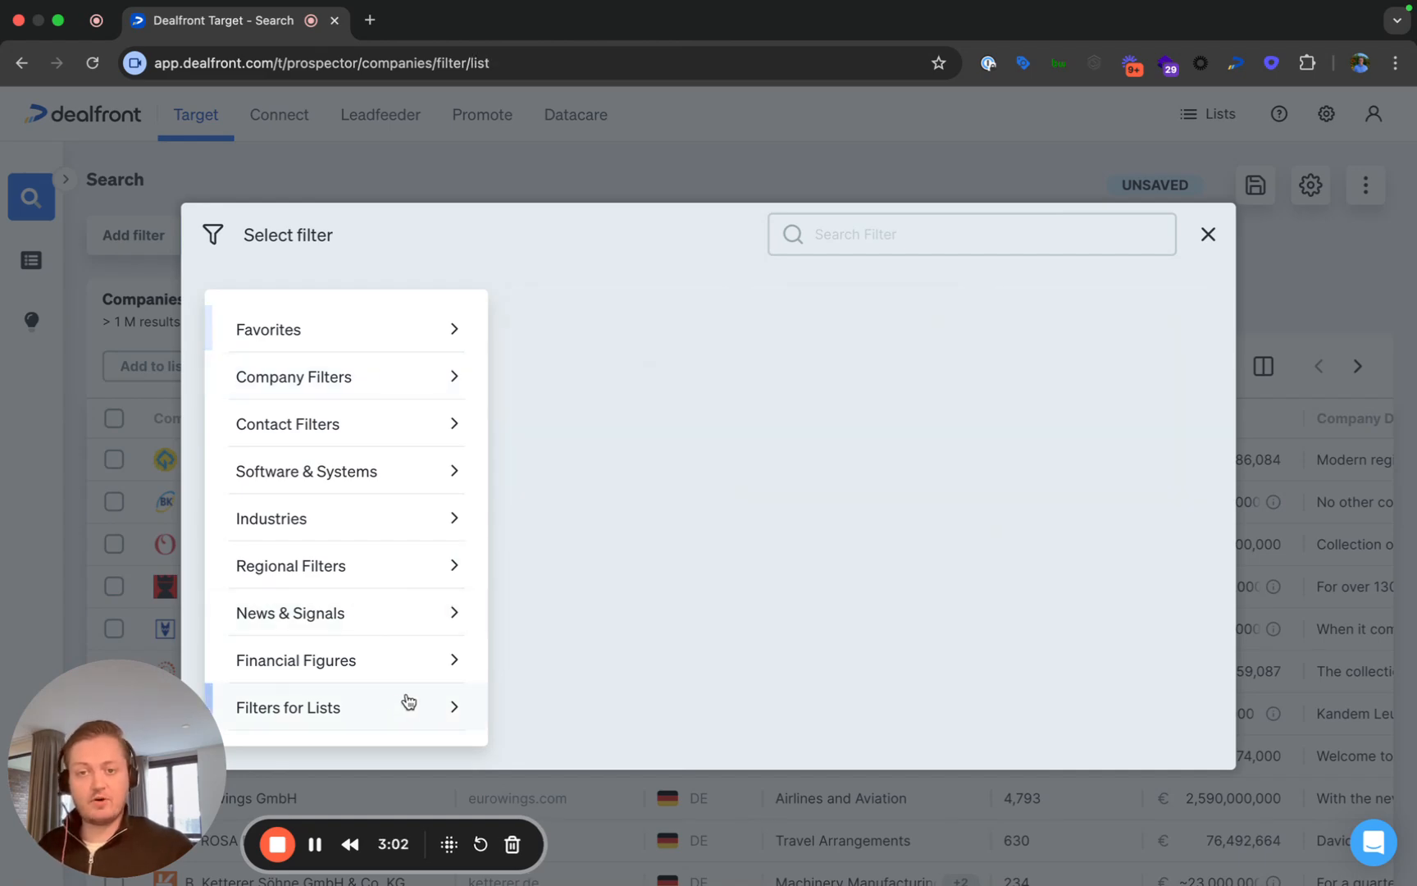
{"action": "left_click", "coordinate": [610, 655]}
{"action": "scroll", "coordinate": [601, 572], "scroll_direction": "down", "scroll_amount": 10}
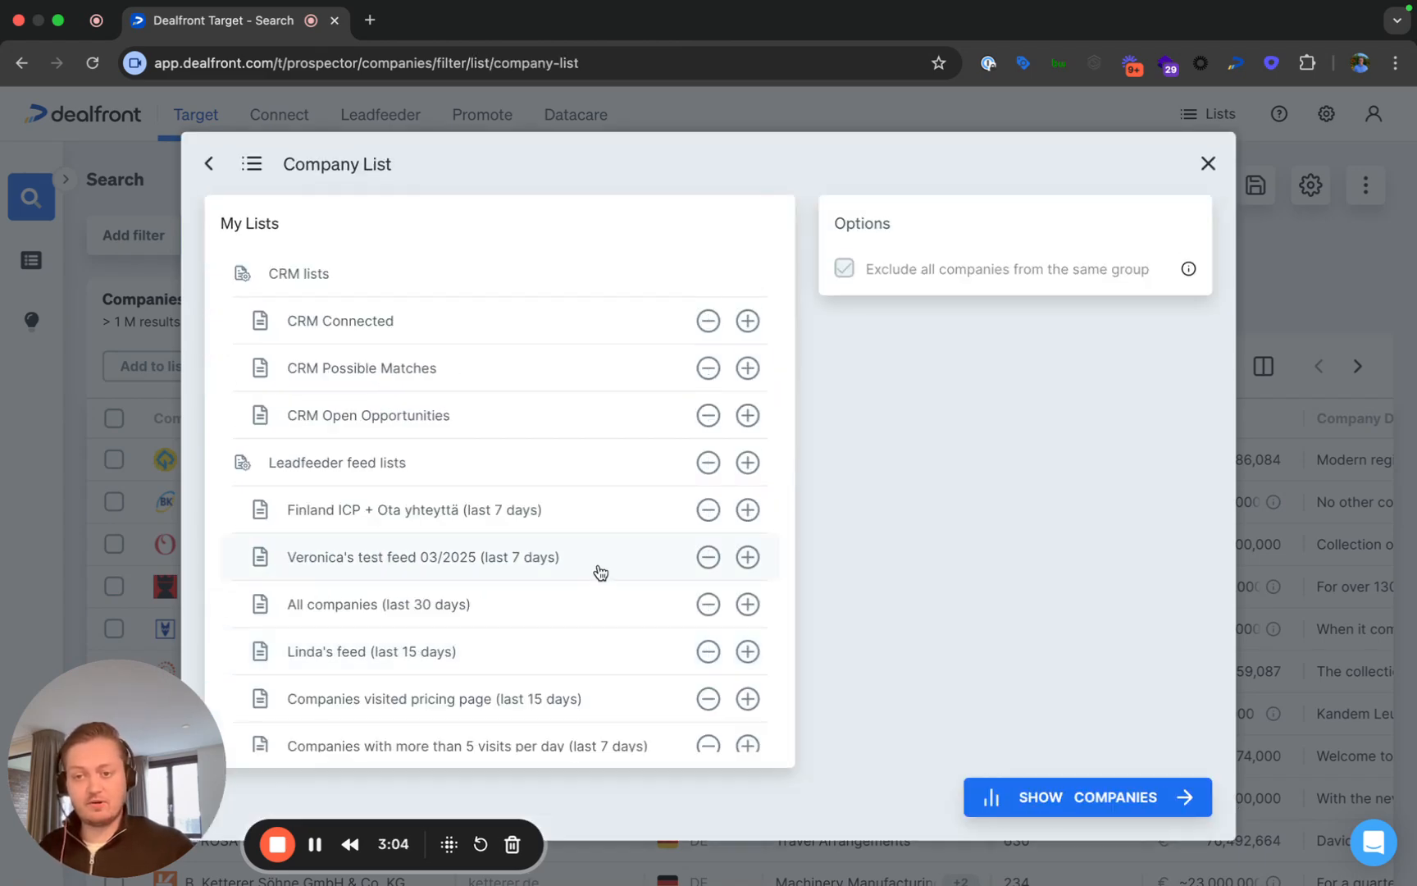
{"action": "scroll", "coordinate": [601, 579], "scroll_direction": "down", "scroll_amount": 5}
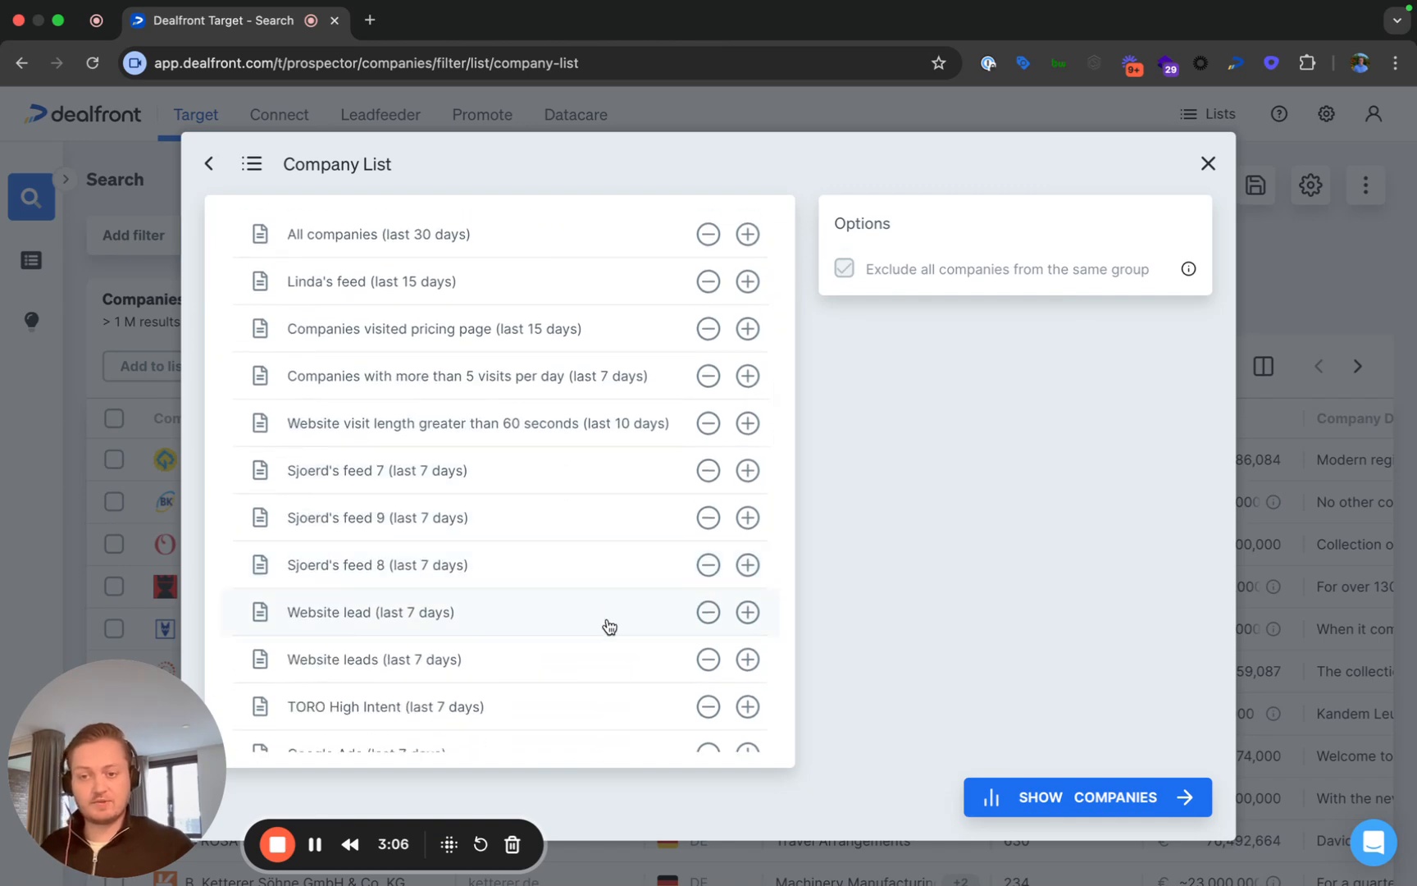
{"action": "left_click", "coordinate": [747, 612]}
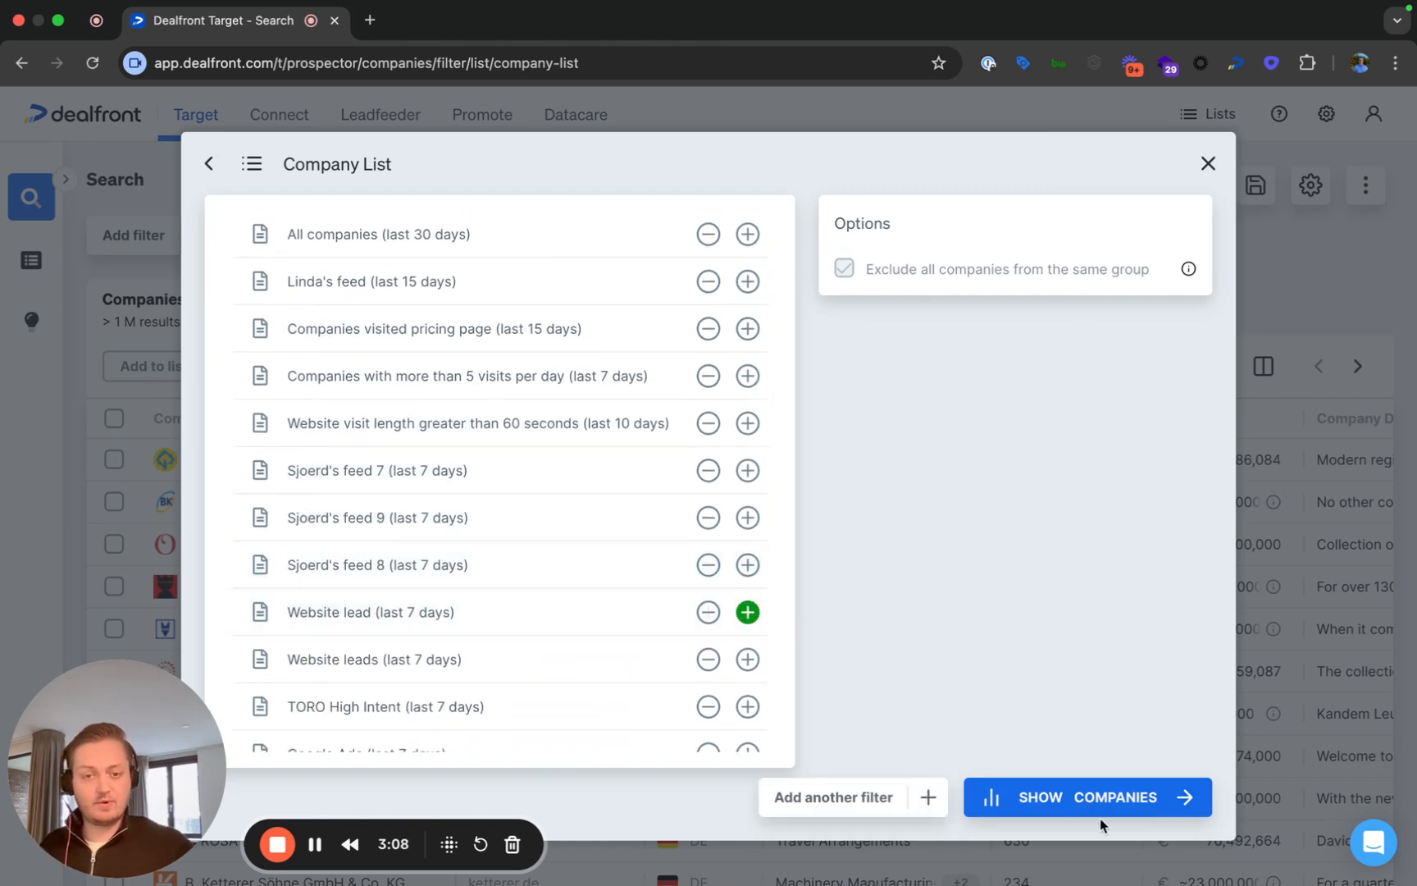
{"action": "left_click", "coordinate": [1074, 794]}
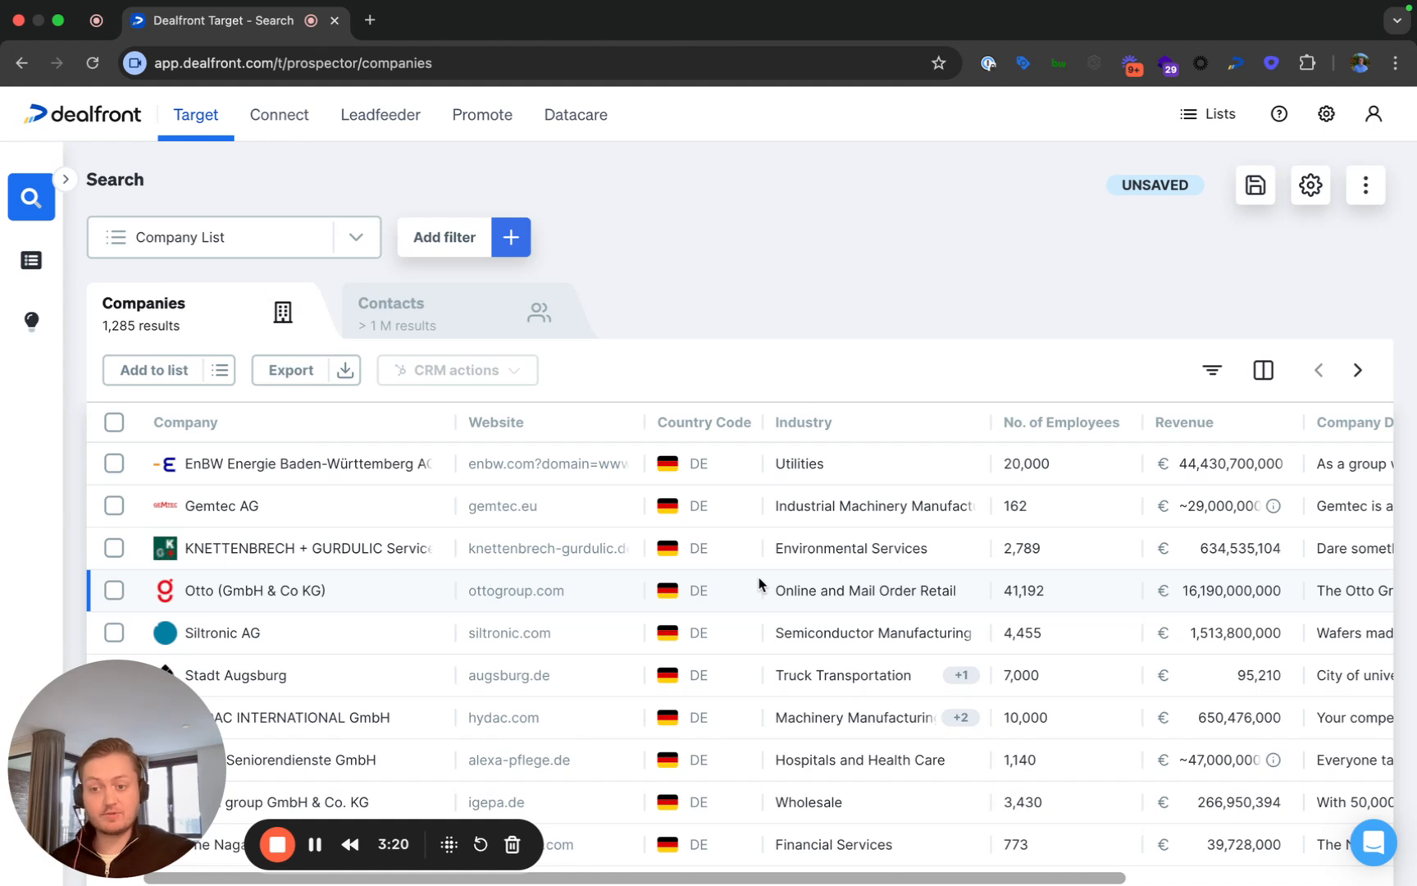
Step: Add a Signals filter to the company search and select all Job offers signals, expanding the category to show its sources
{"action": "left_click", "coordinate": [423, 236]}
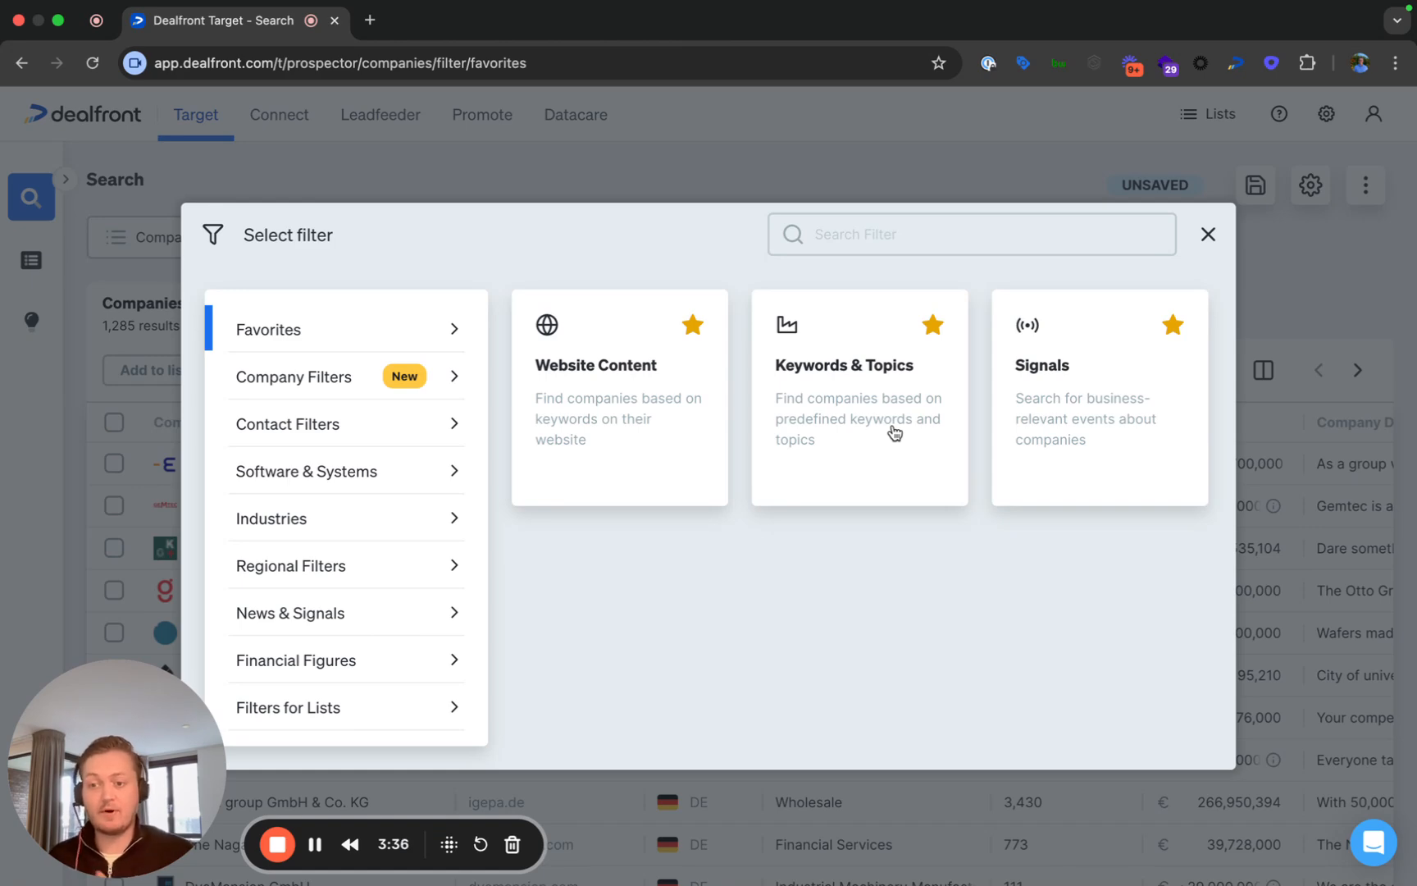
{"action": "left_click", "coordinate": [1054, 418]}
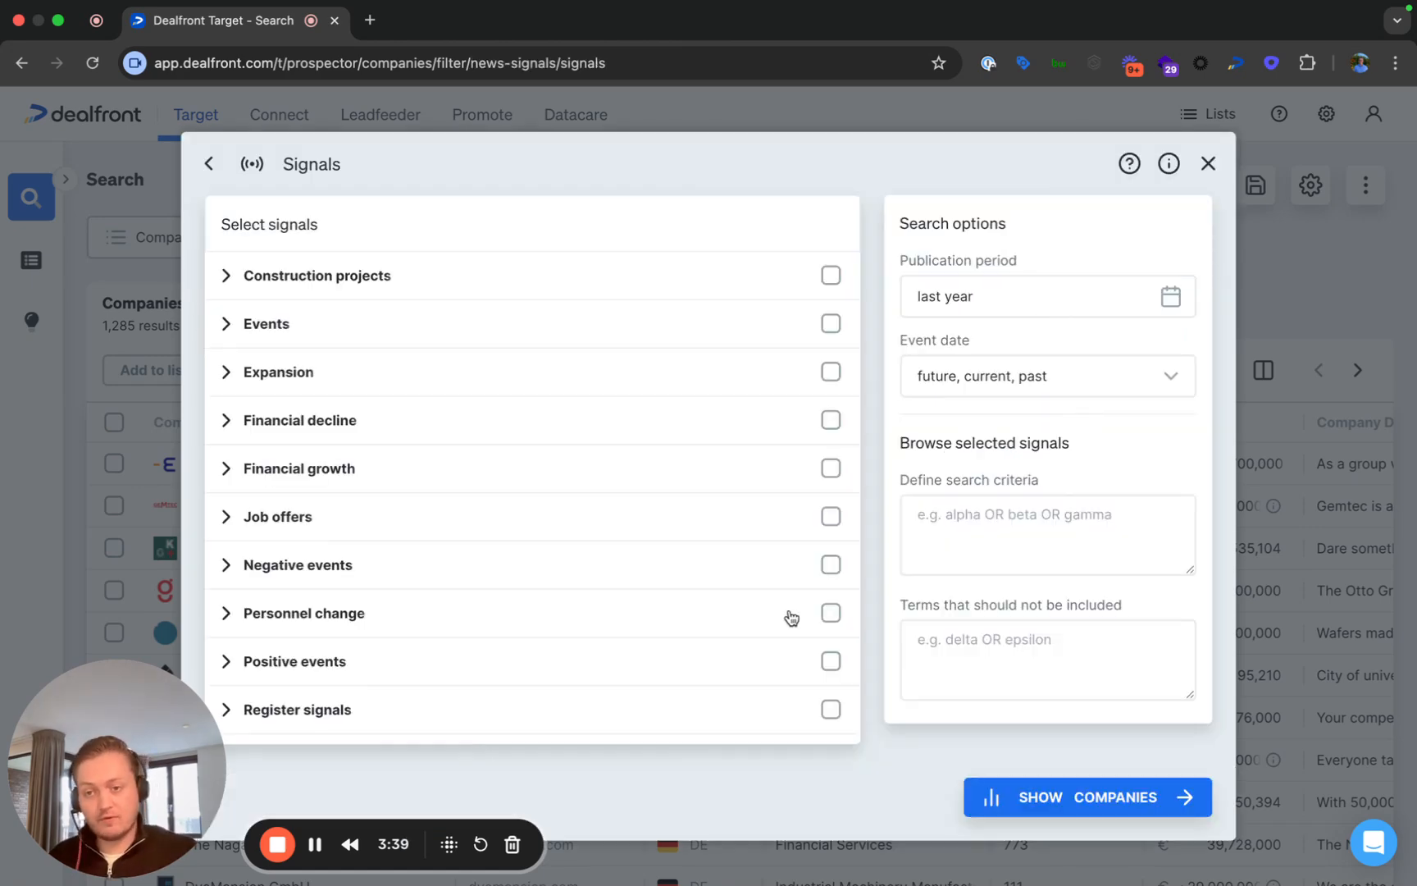
{"action": "left_click", "coordinate": [837, 518]}
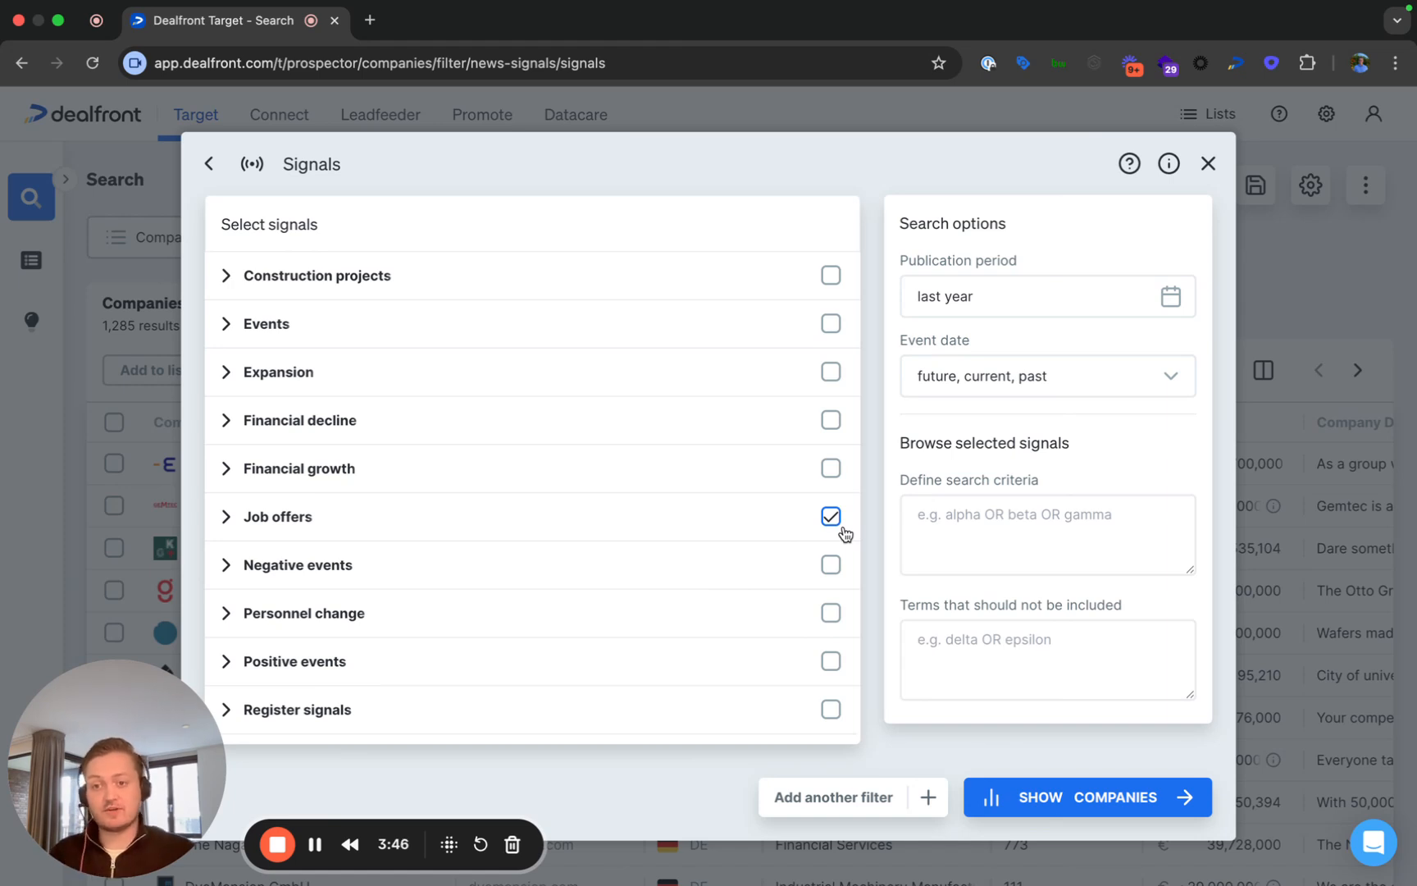
{"action": "left_click", "coordinate": [653, 523]}
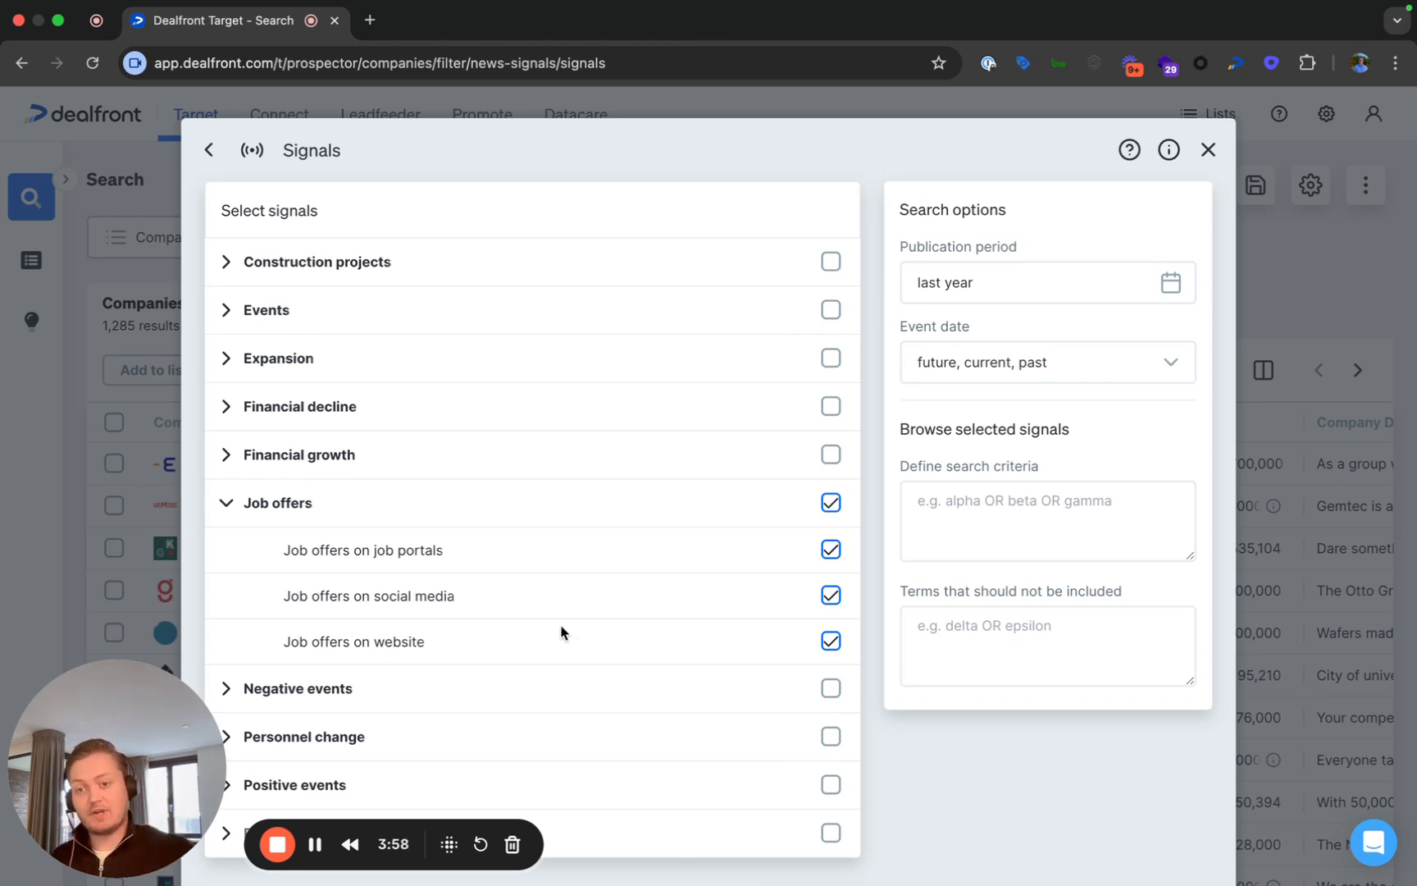
Step: Set the signal search criteria to "Salesforce OR HubSpot OR Pipedrive OR Dynamics" and show the matching companies
{"action": "left_click", "coordinate": [970, 527]}
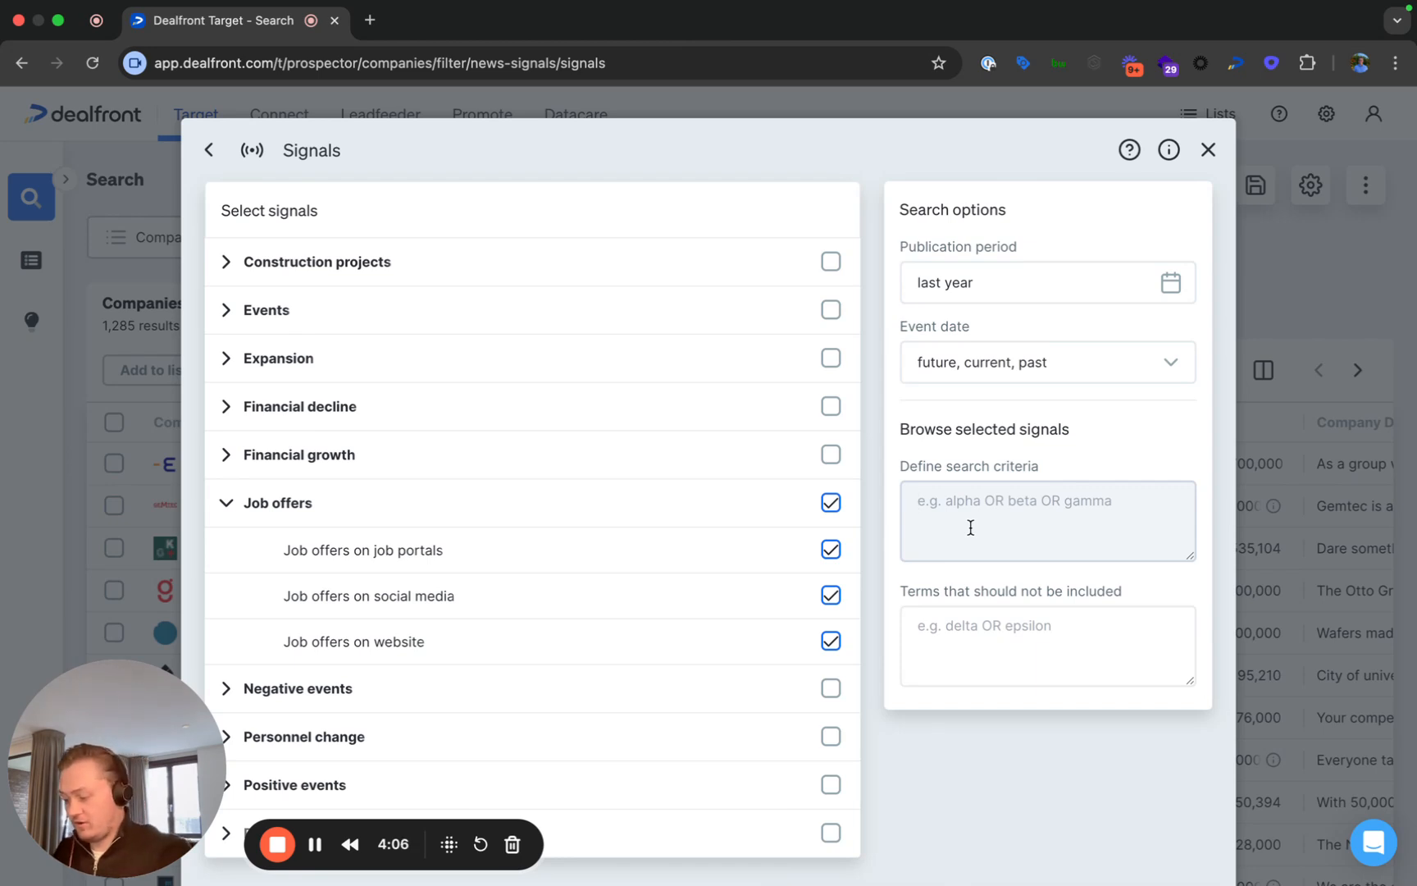
{"action": "type", "text": "Salesforce "}
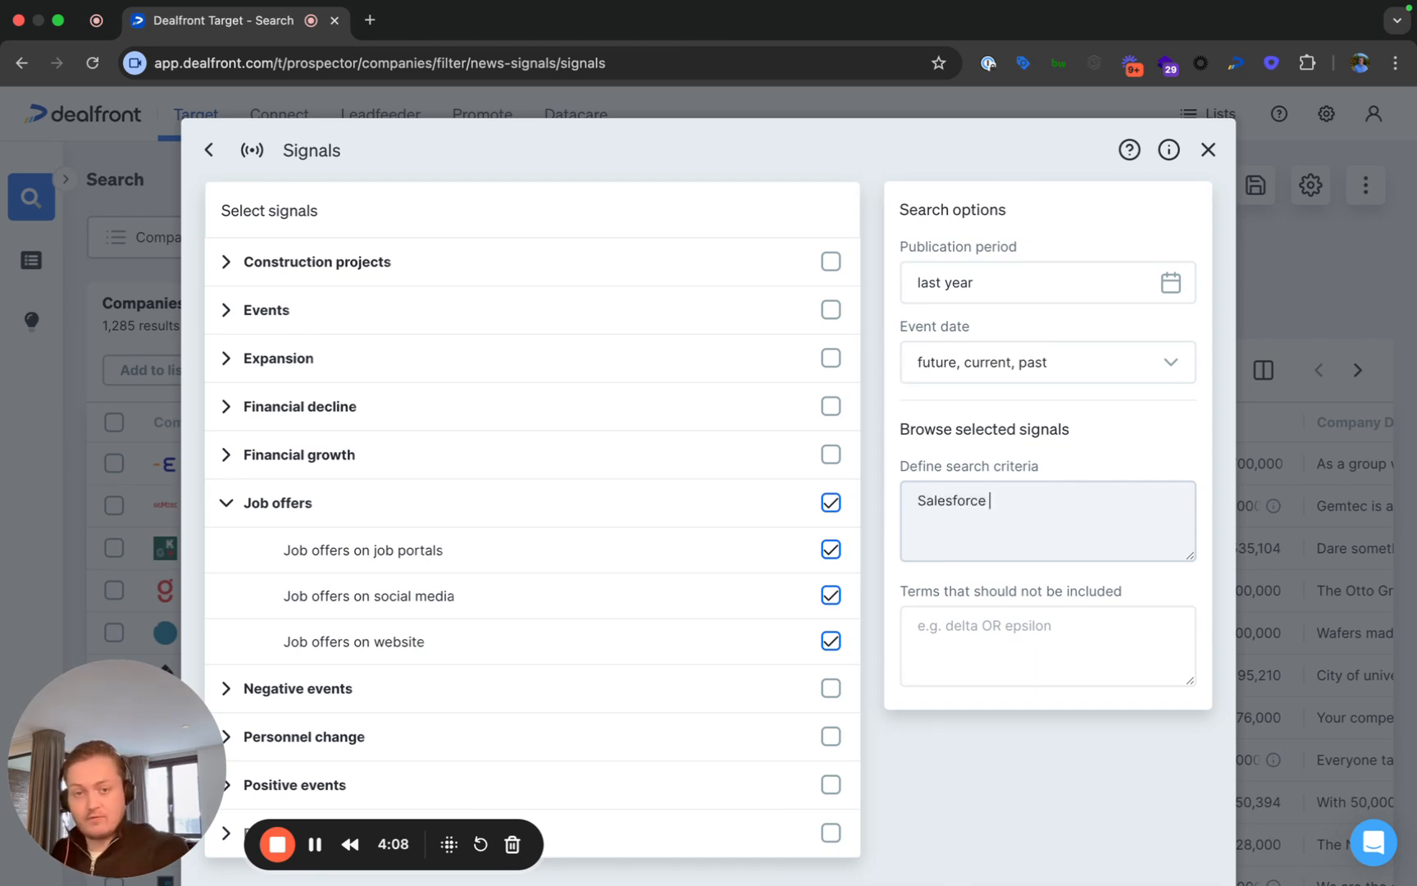
{"action": "type", "text": "OR HubSpot"}
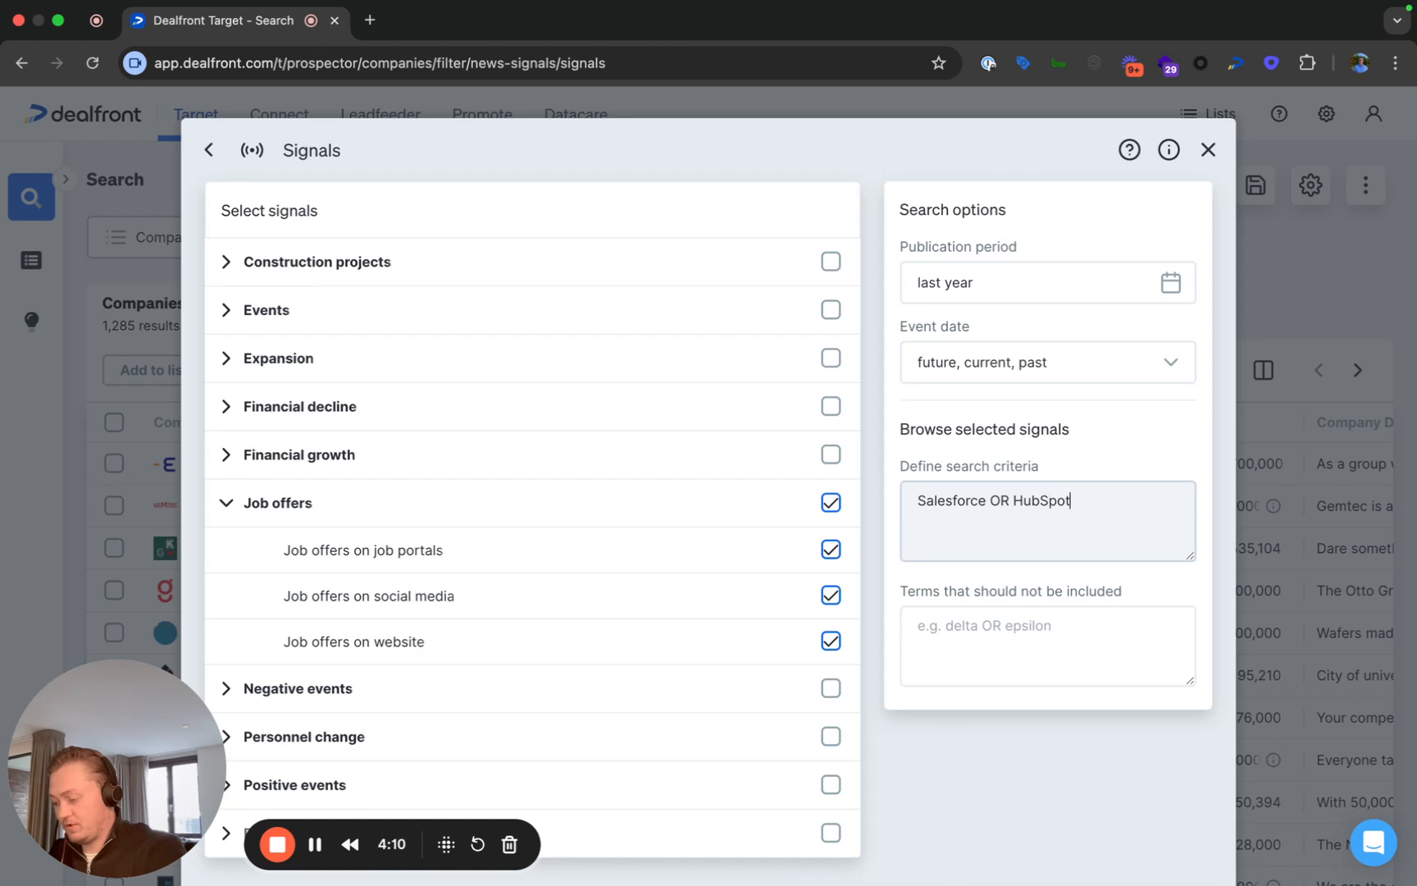
{"action": "type", "text": " OR Pipedrive "}
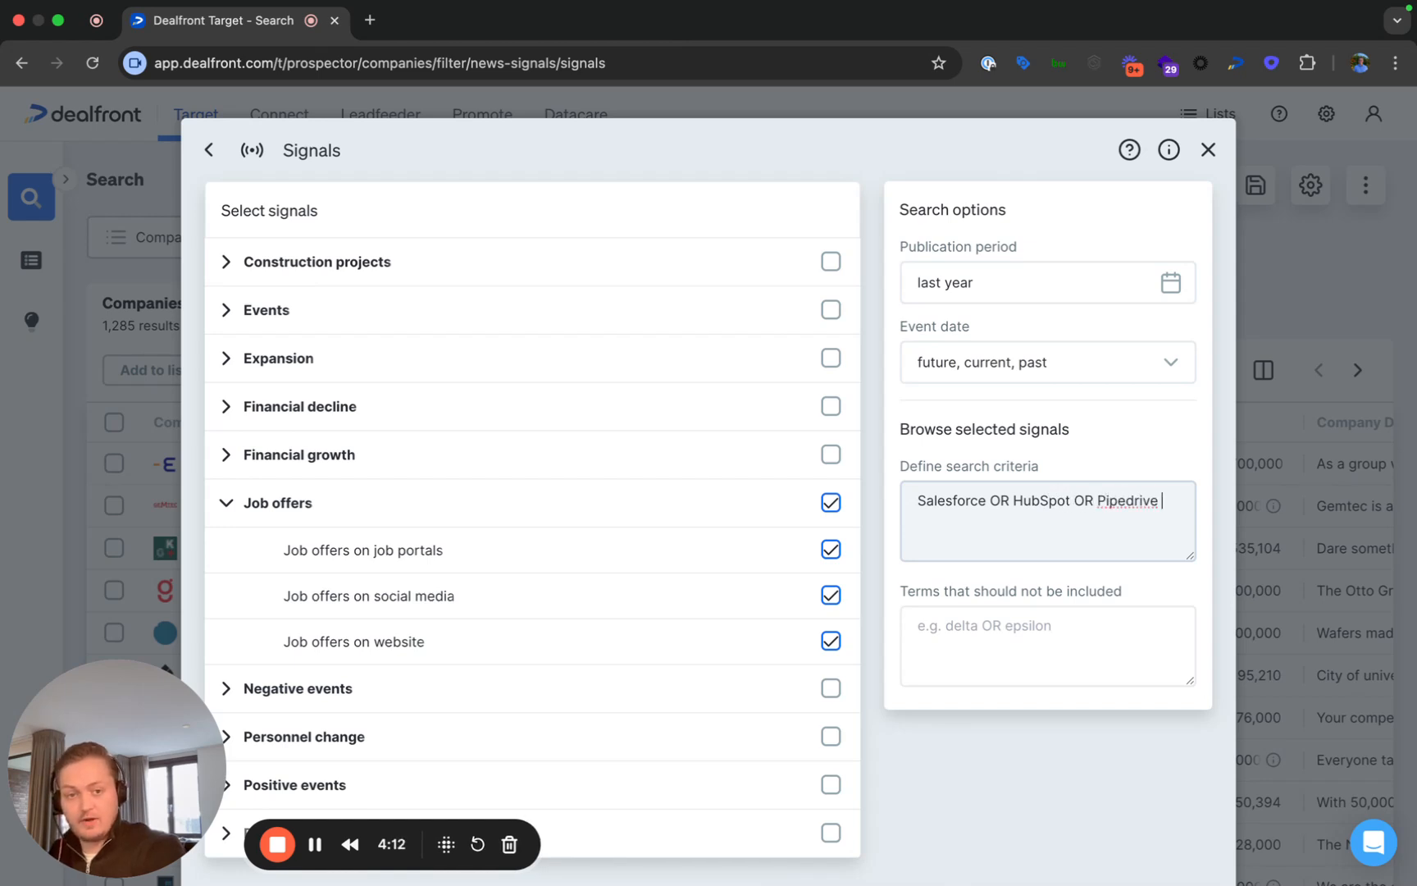
{"action": "type", "text": "OR Dynamics"}
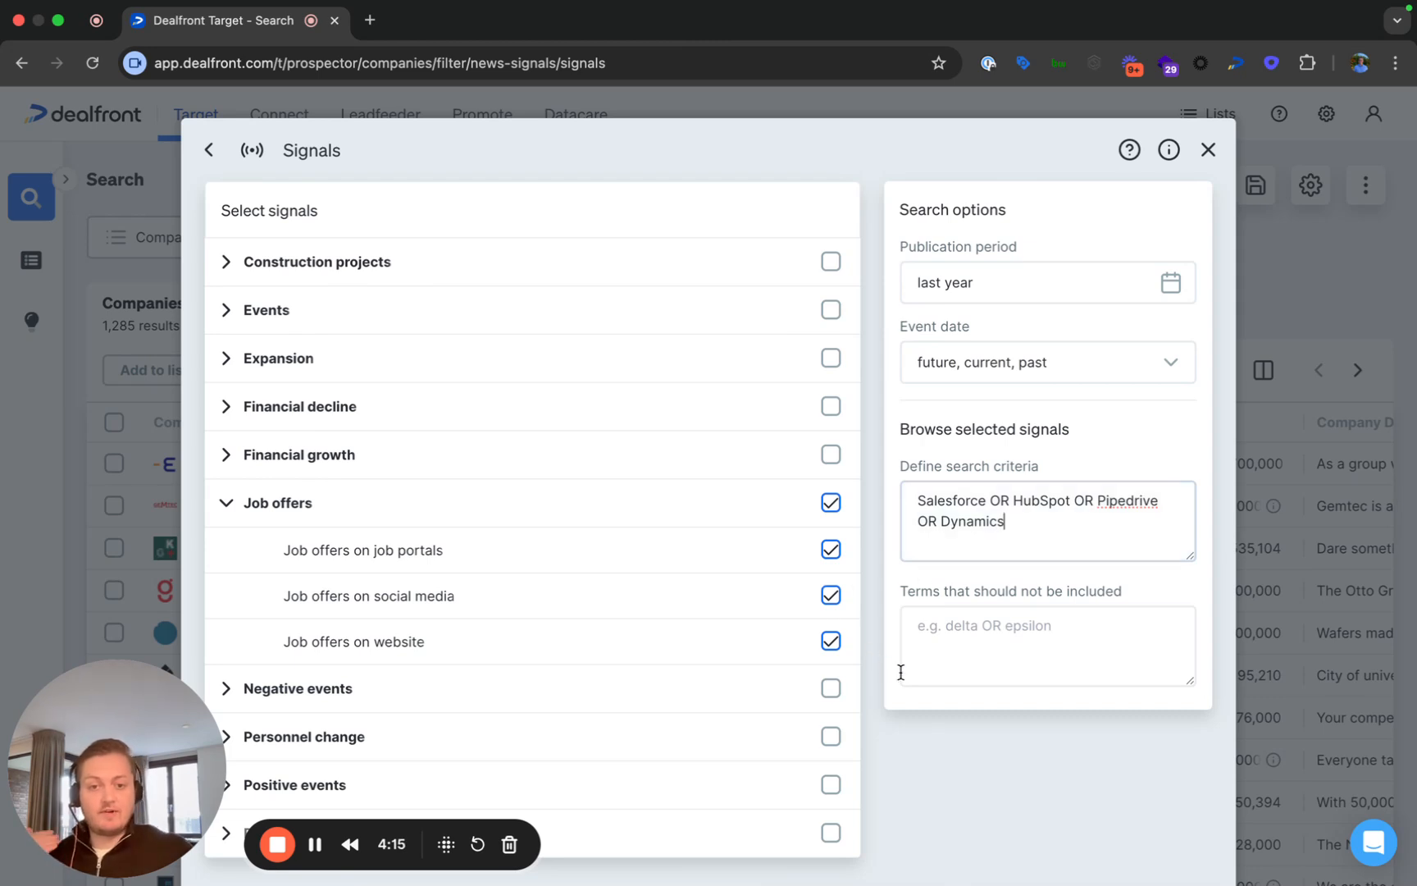
{"action": "scroll", "coordinate": [900, 672], "scroll_direction": "down", "scroll_amount": 3}
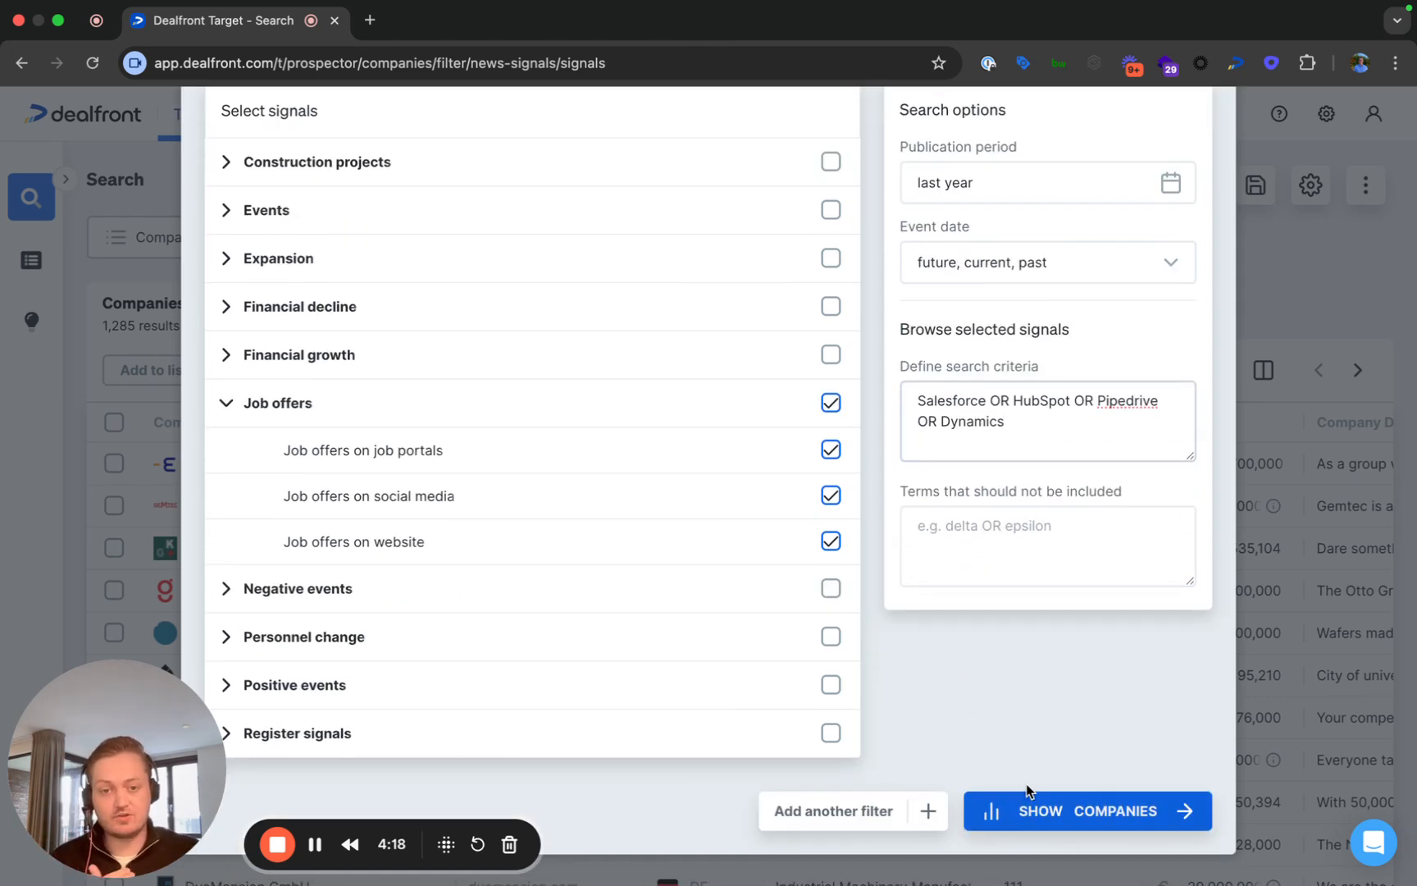
{"action": "left_click", "coordinate": [996, 808]}
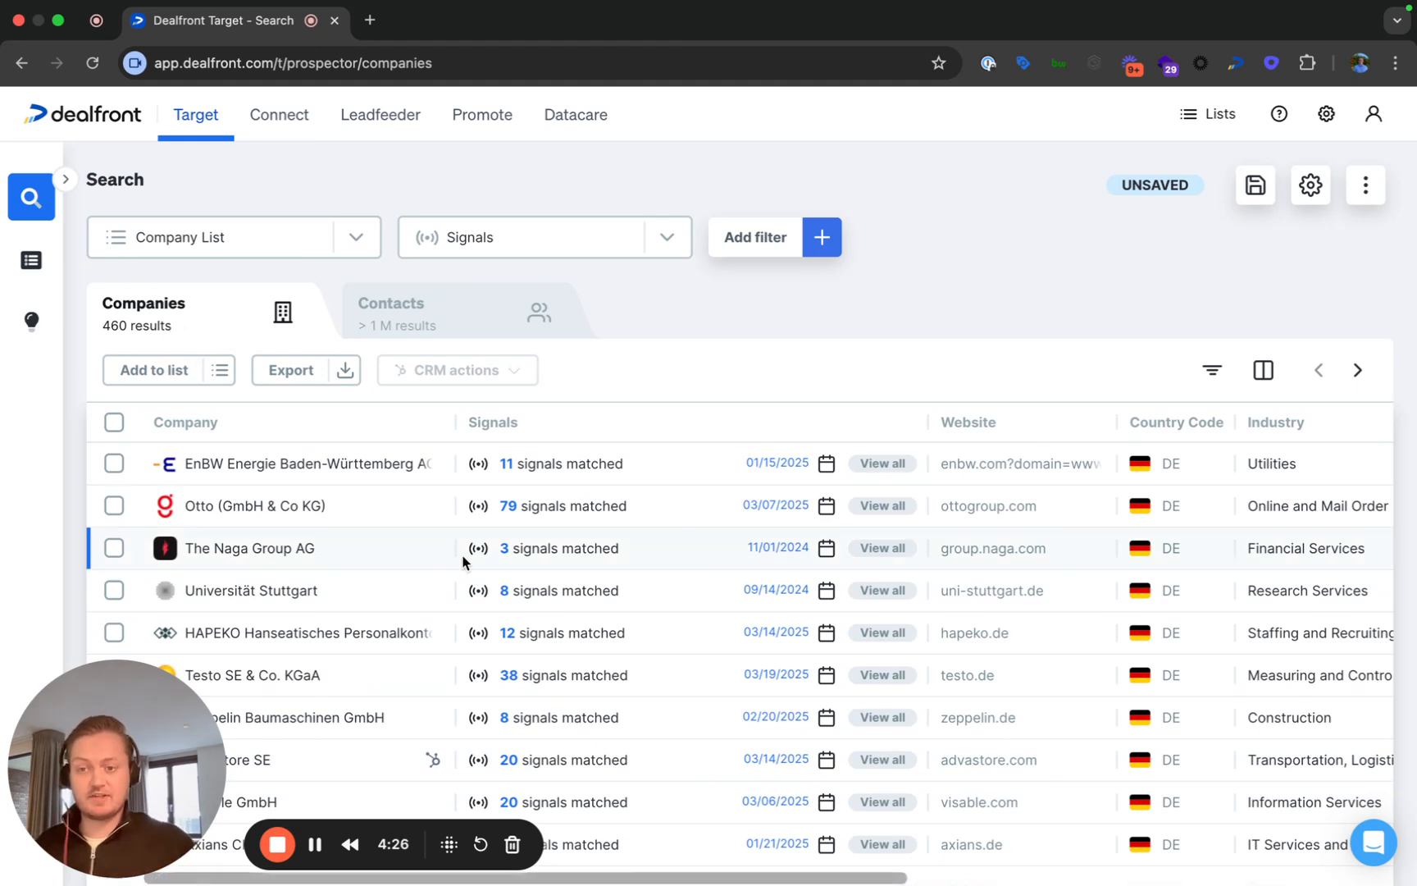
Step: Examine the matched job offer signals for Zeppelin Baumaschinen GmbH, reading the first posting, and close the signal details
{"action": "scroll", "coordinate": [641, 623], "scroll_direction": "down", "scroll_amount": 2}
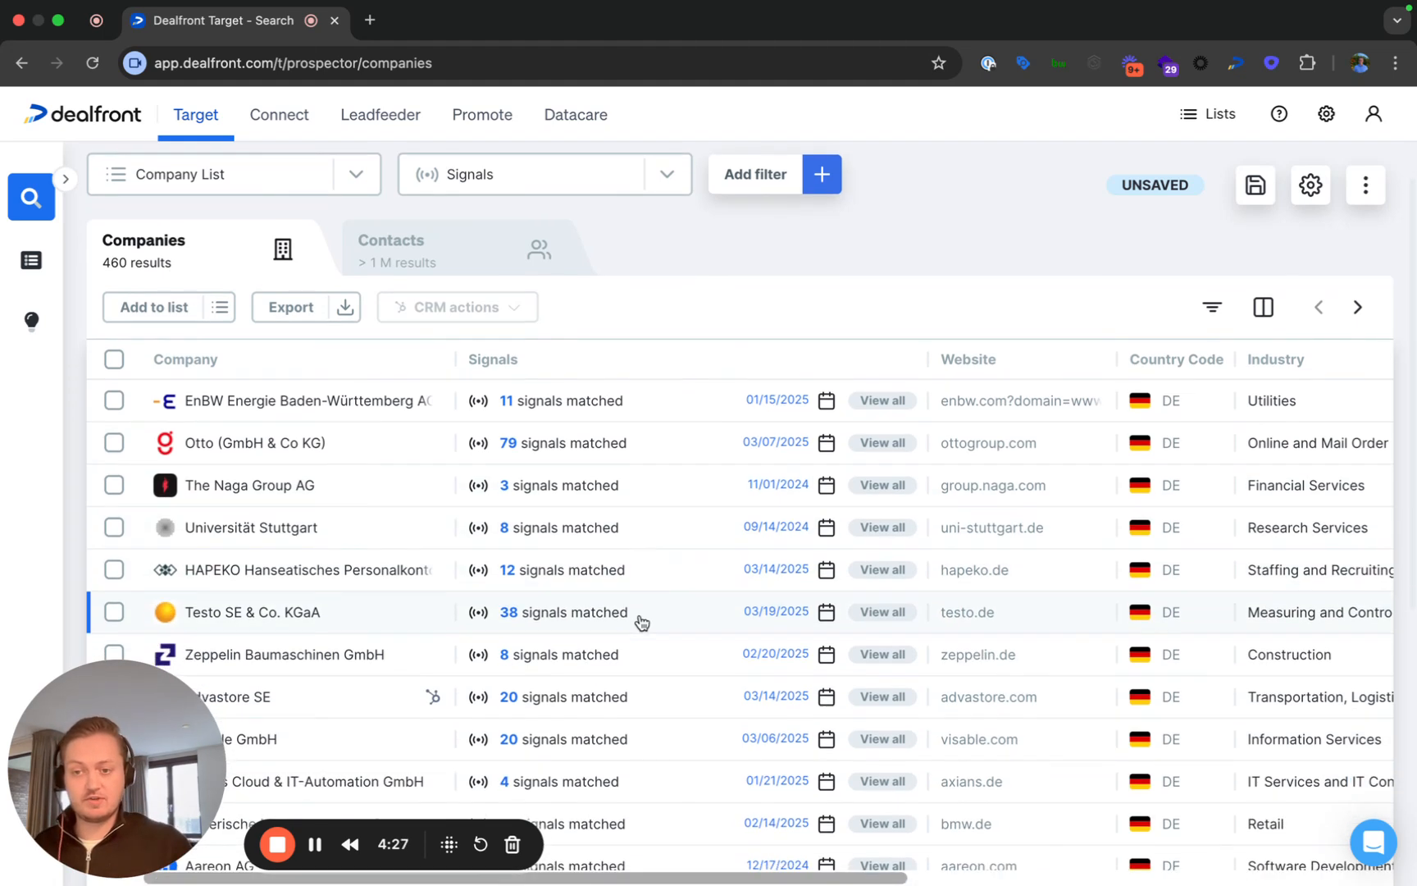
{"action": "left_click", "coordinate": [563, 663]}
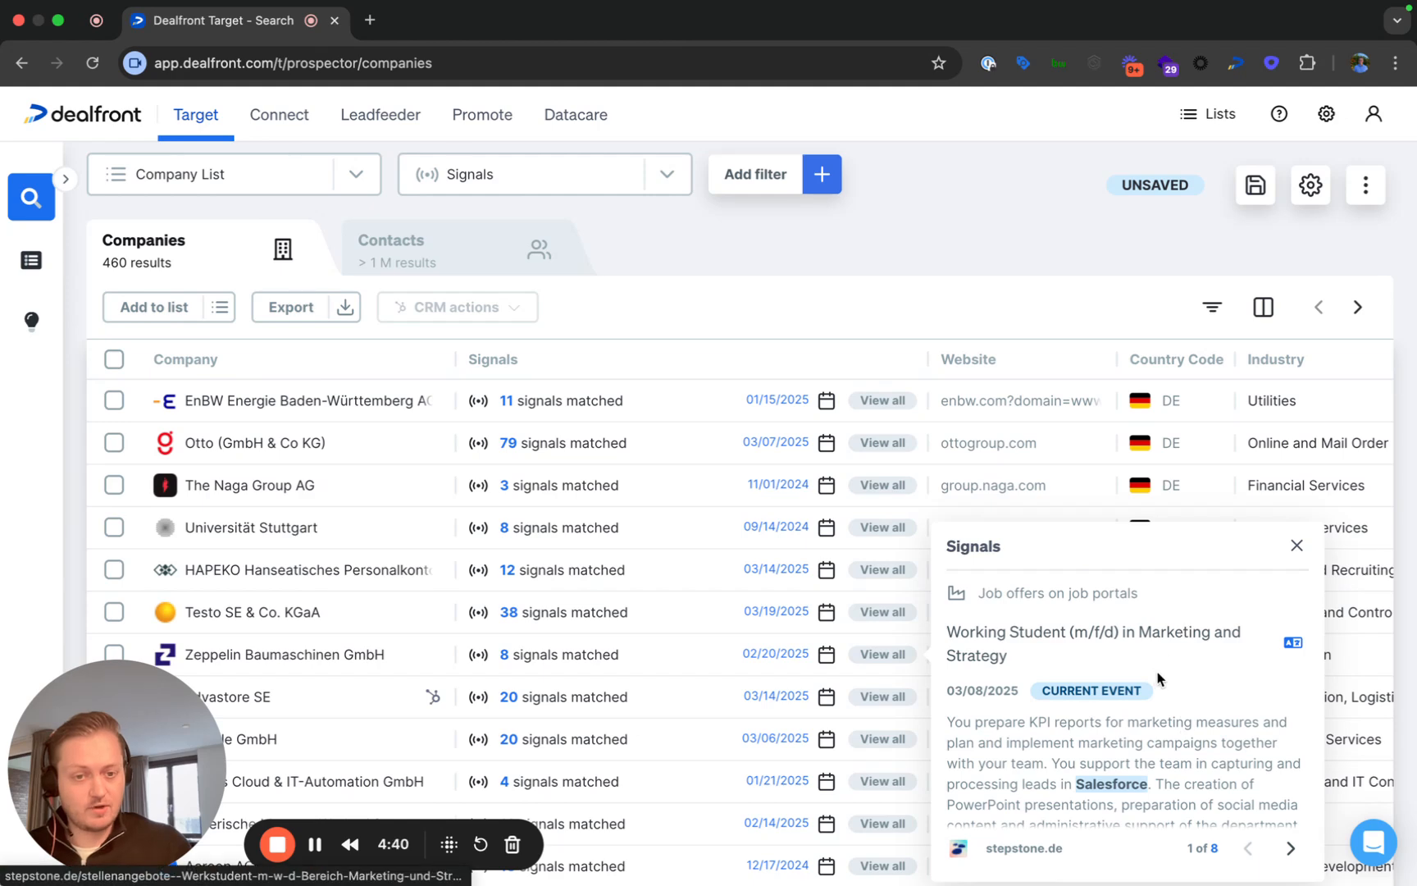
{"action": "scroll", "coordinate": [1161, 680], "scroll_direction": "down", "scroll_amount": 1}
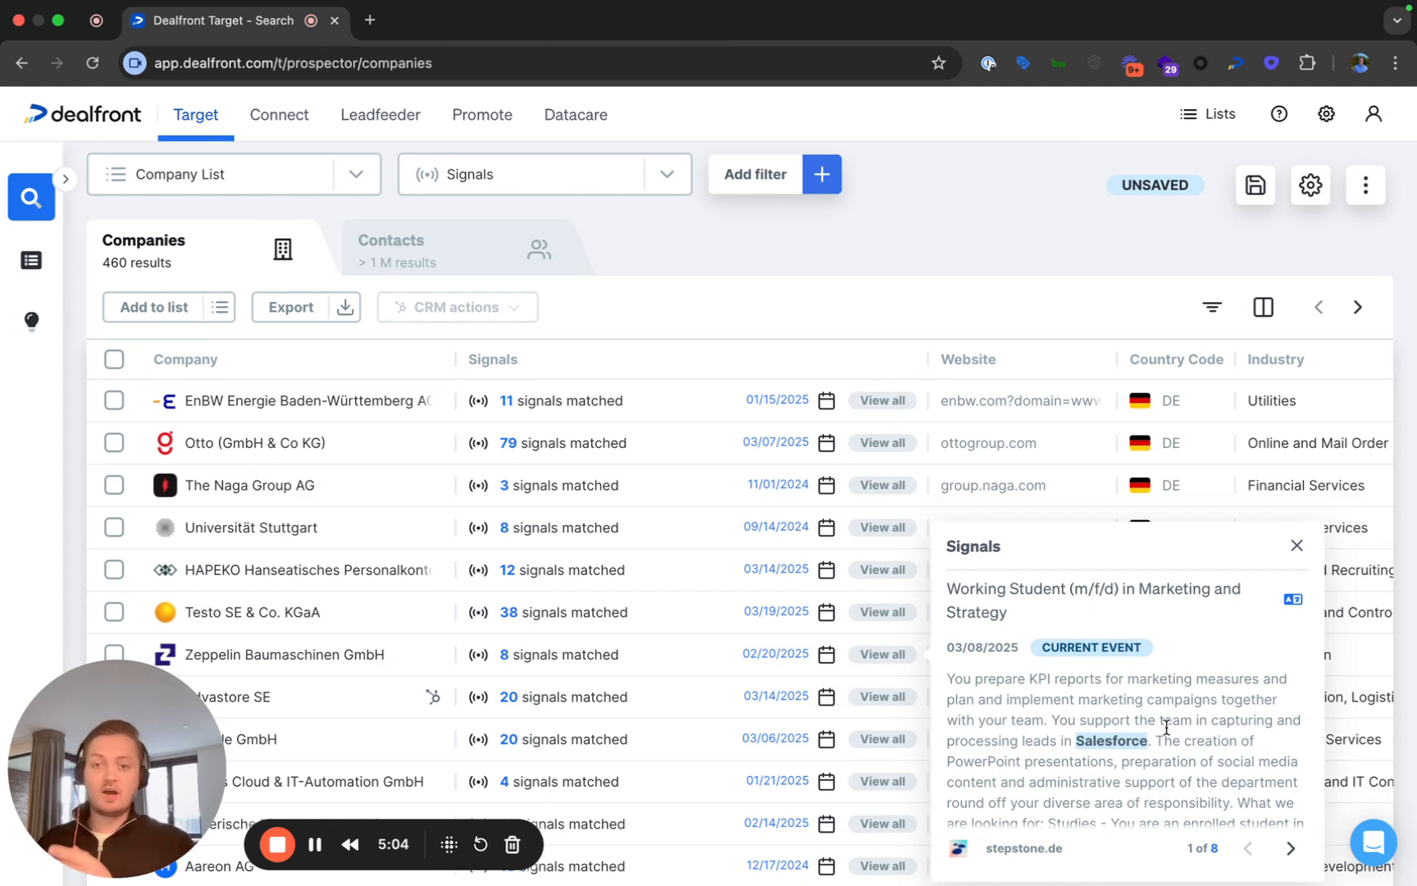
{"action": "left_click", "coordinate": [1067, 237]}
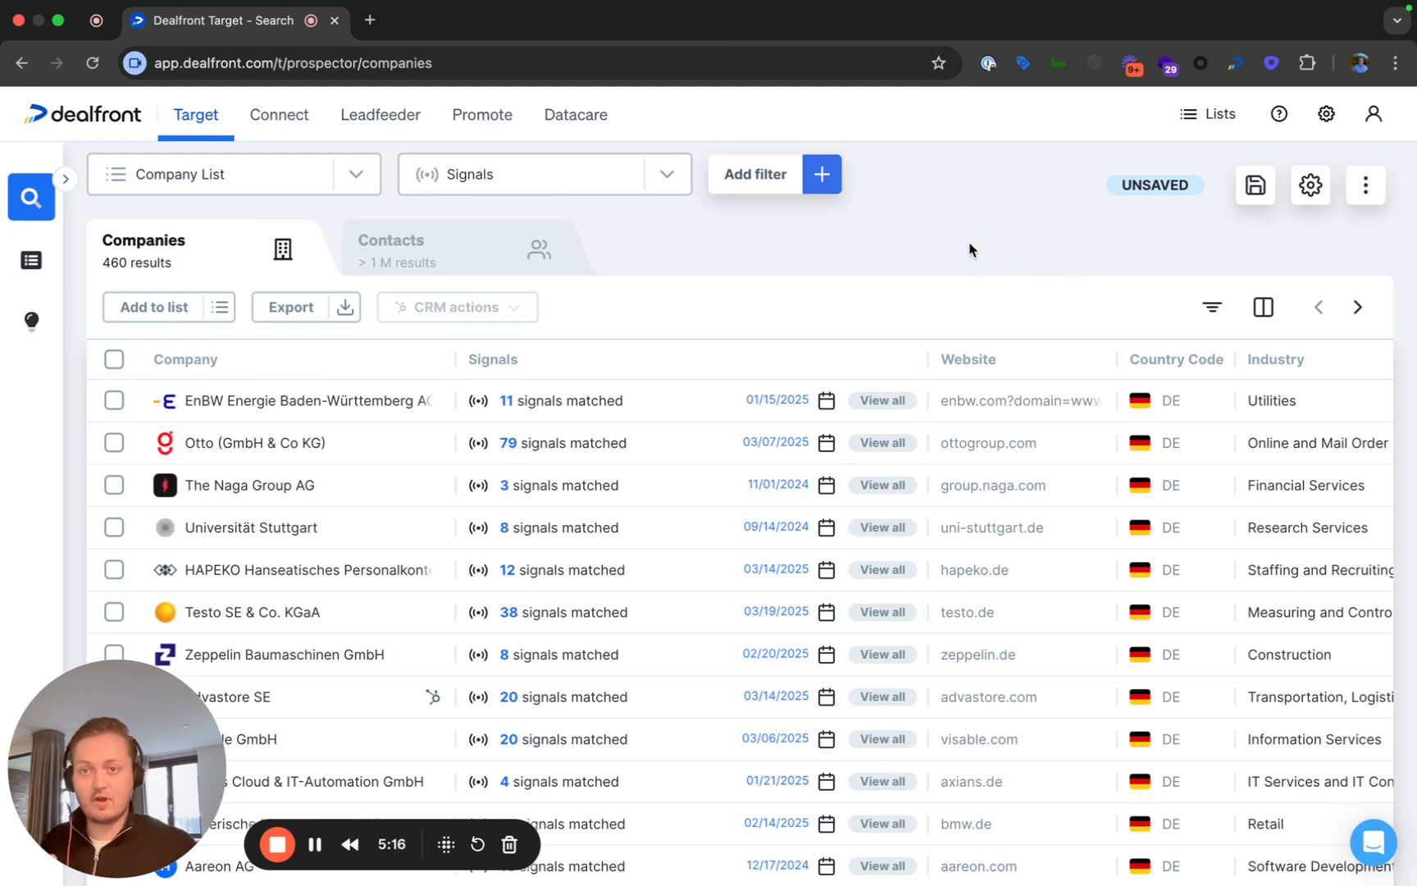
Step: Select all companies in the filtered search results
{"action": "scroll", "coordinate": [967, 244], "scroll_direction": "up", "scroll_amount": 1}
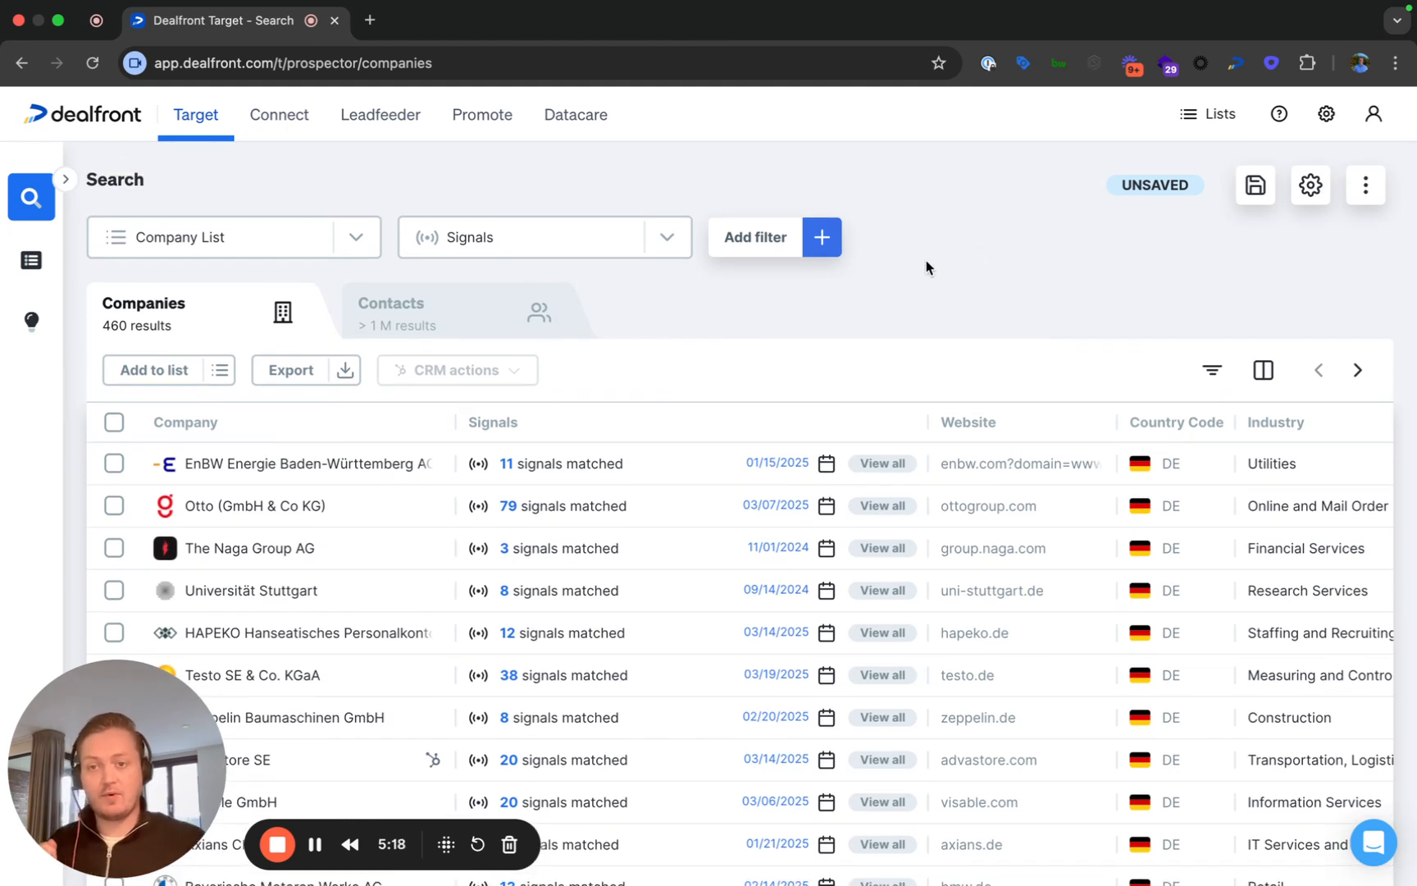
{"action": "left_click", "coordinate": [114, 425]}
{"action": "left_click", "coordinate": [255, 474]}
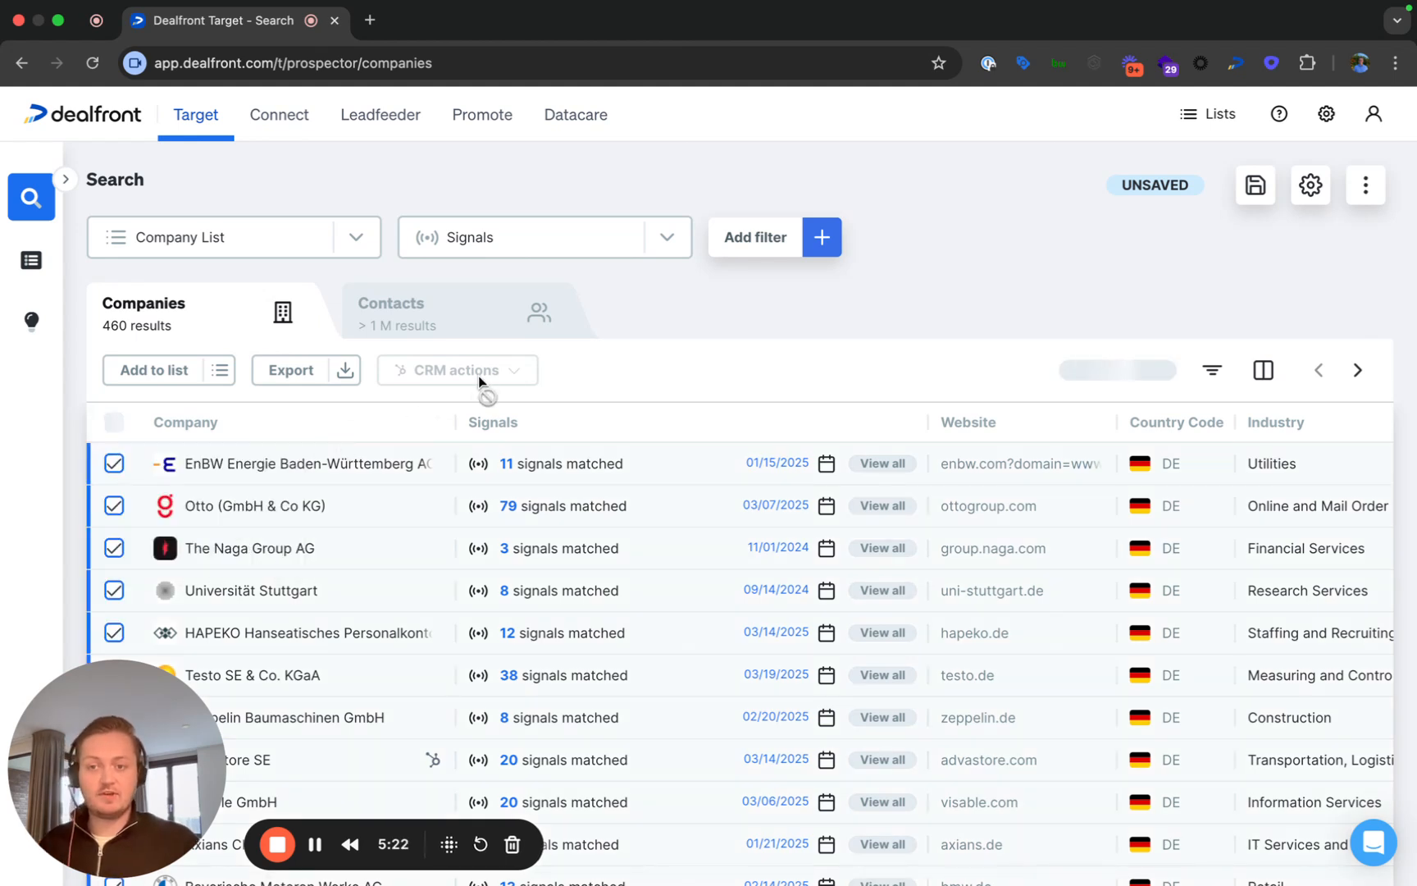